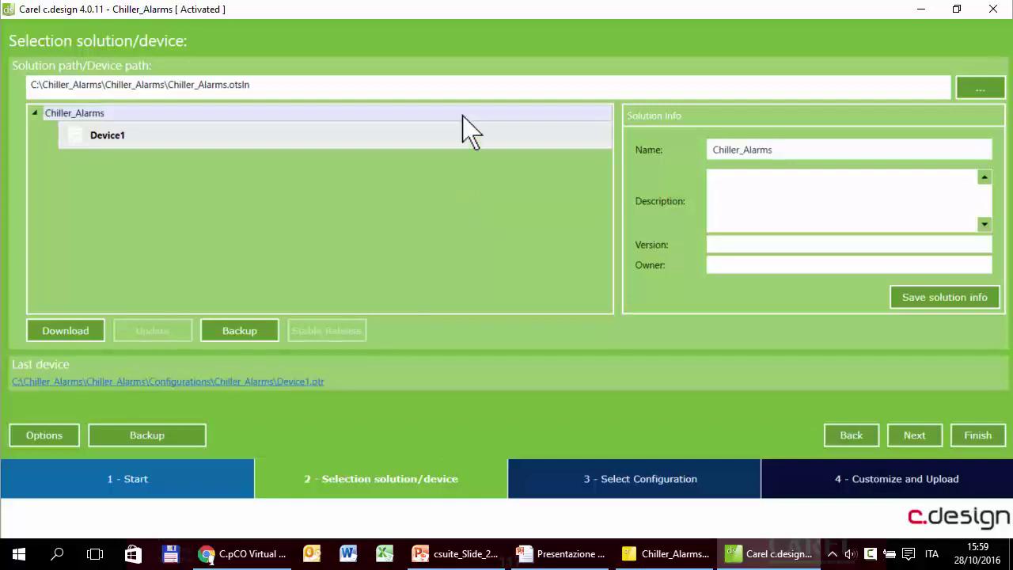
- Select Device1, advance through the Chiller_4_comps configuration, and open the Upload to Device window
left_click(434, 138)
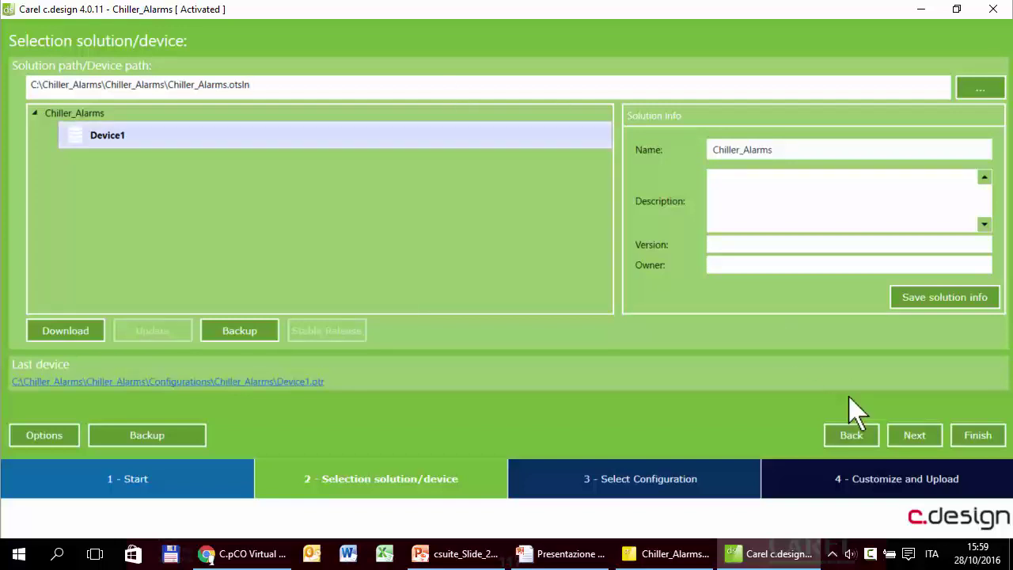
left_click(914, 434)
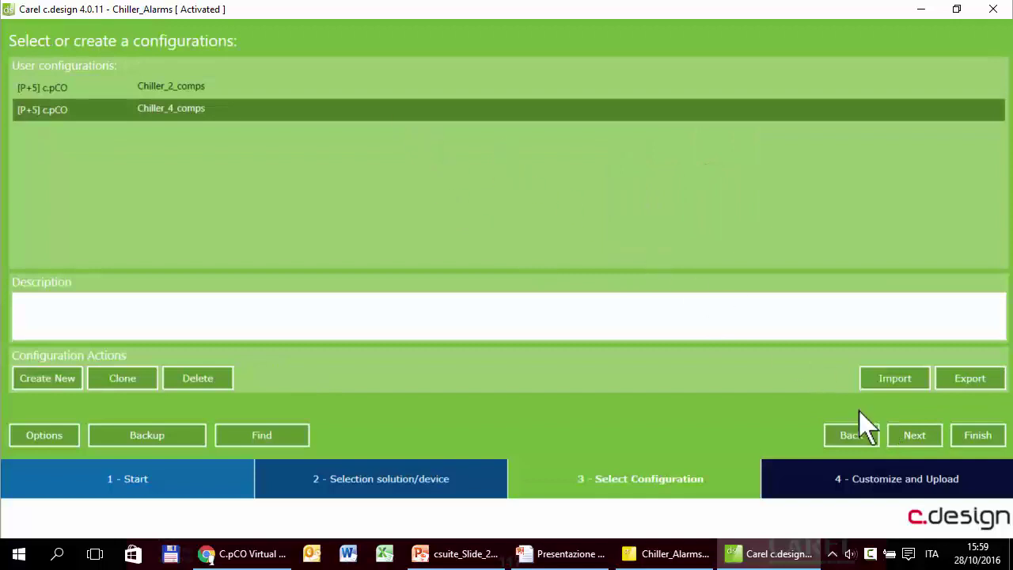
left_click(902, 435)
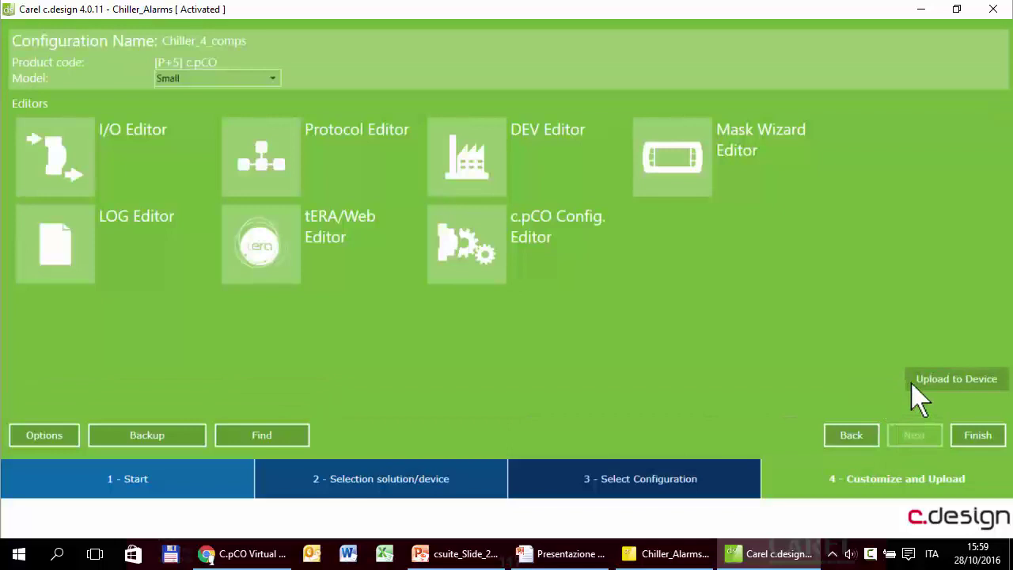
left_click(916, 382)
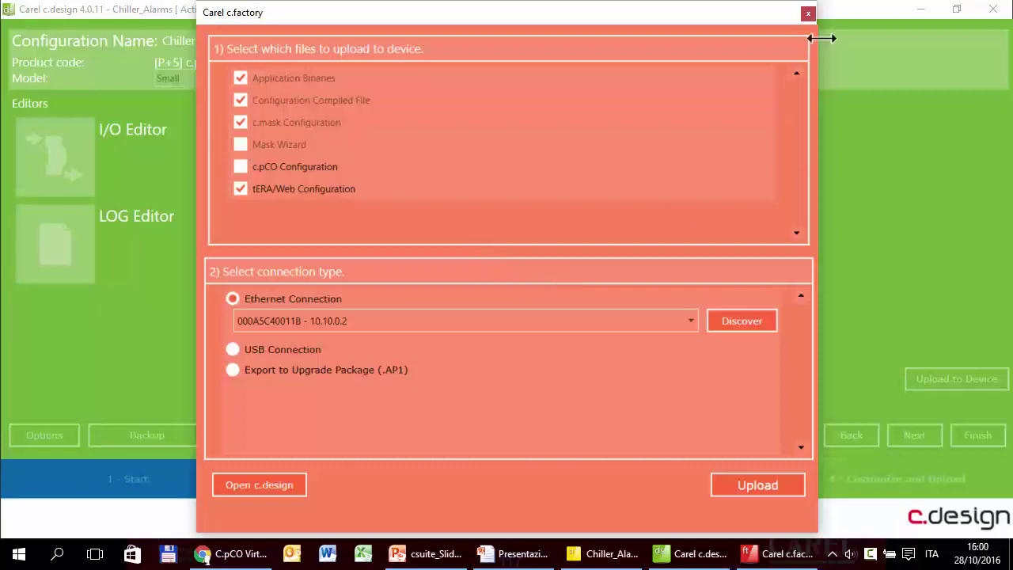
- Close the upload window, launch Carel c.factory from Start, and browse for a repository file
left_click(806, 14)
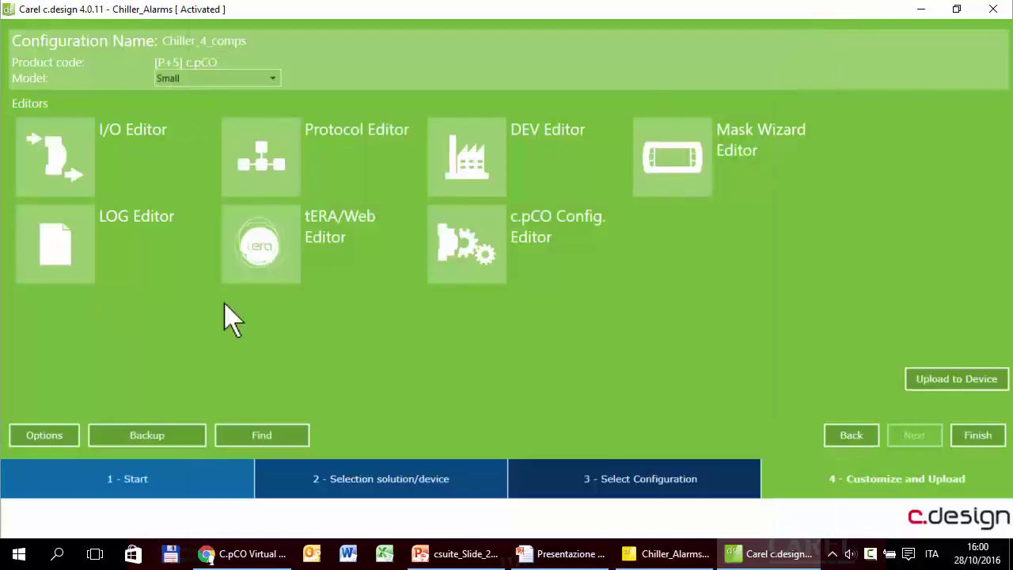
left_click(24, 558)
scroll(276, 459, "down", 3)
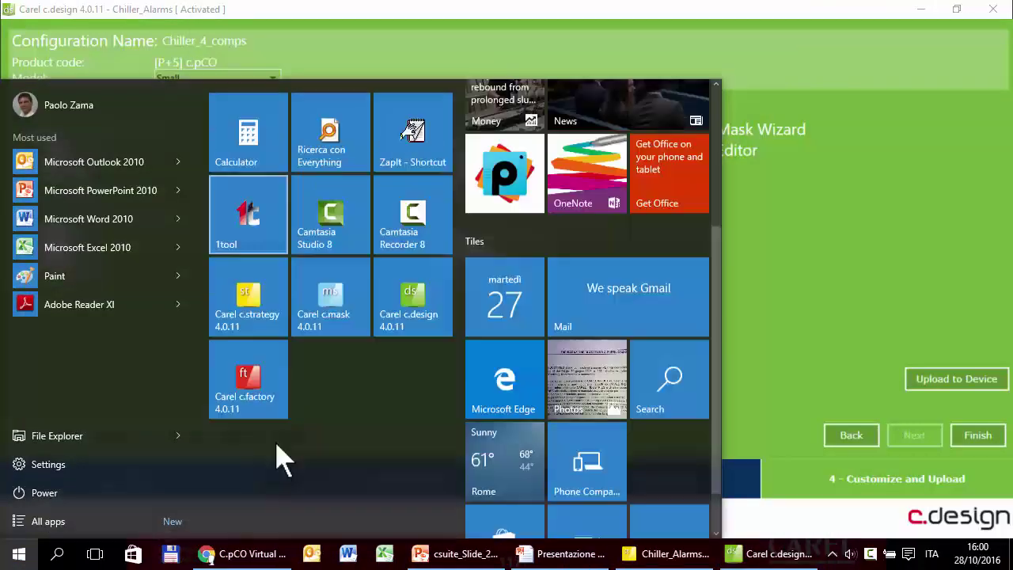
scroll(261, 371, "down", 2)
left_click(252, 339)
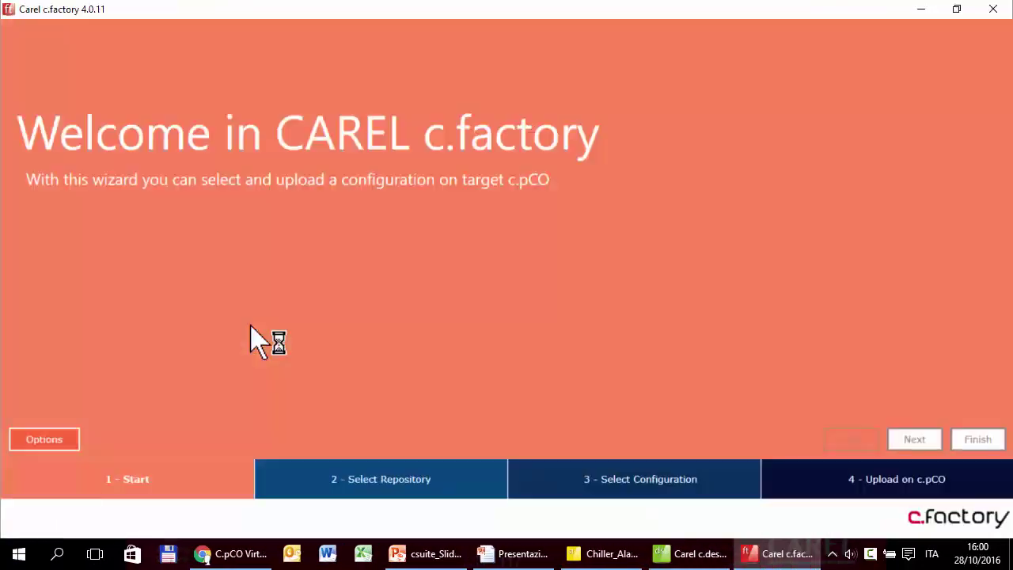
left_click(914, 439)
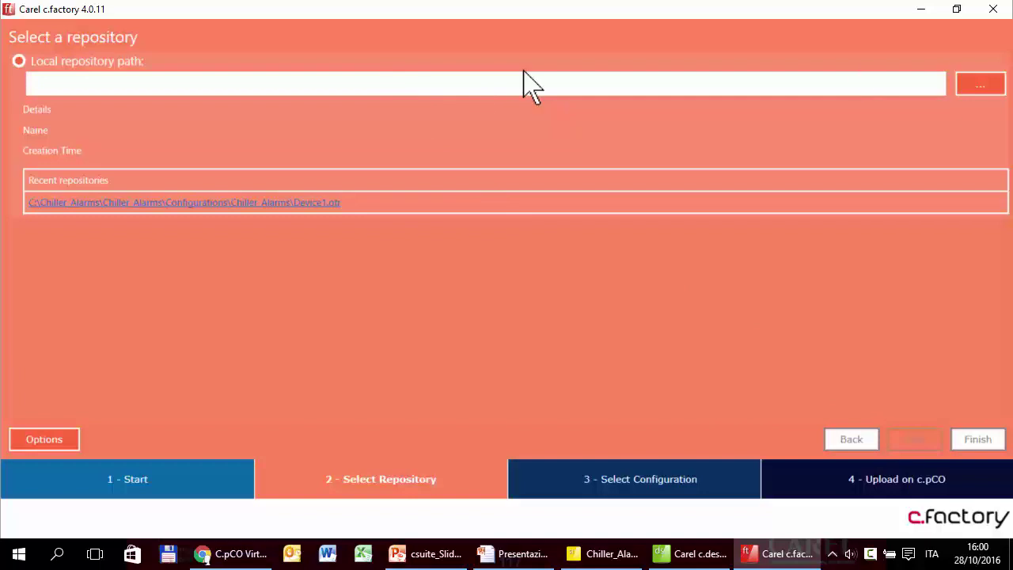
left_click(979, 88)
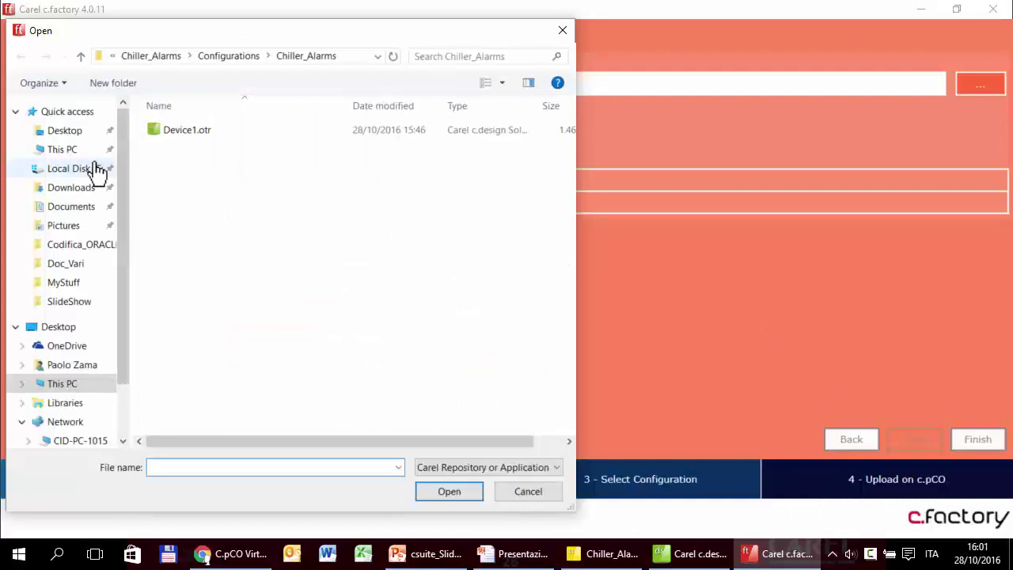
- Open Device1.otr from C:\Chiller_Alarms\Chiller_Alarms\Configurations\Chiller_Alarms as the repository
left_click(71, 169)
double_click(189, 180)
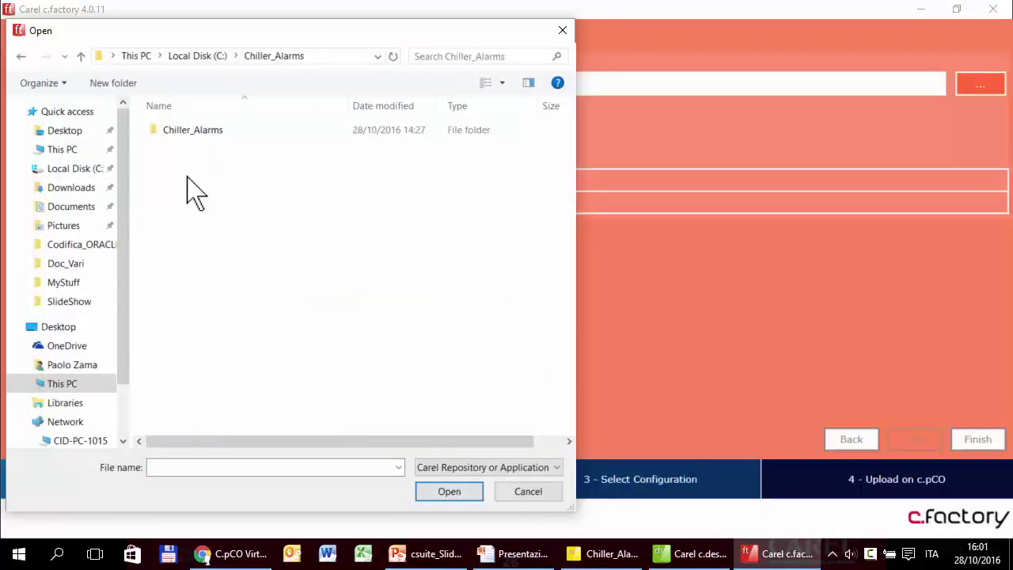
double_click(196, 131)
left_click(198, 148)
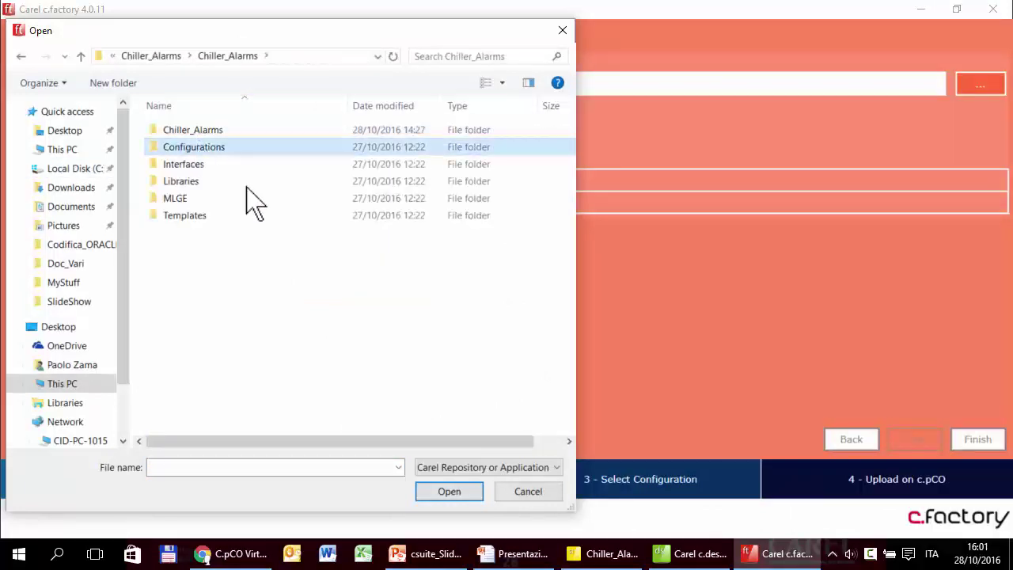
double_click(198, 131)
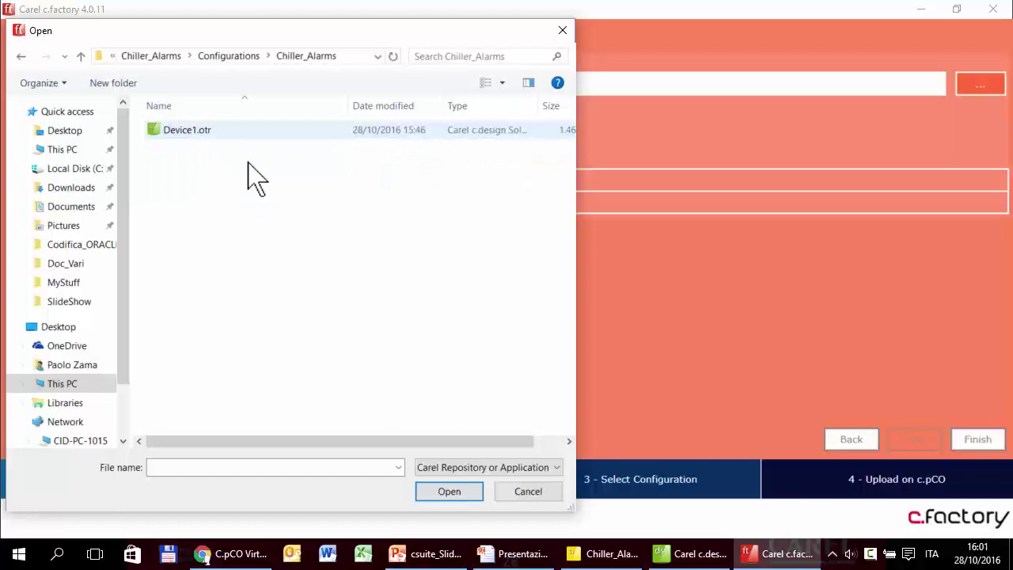
key("Down")
key("Return")
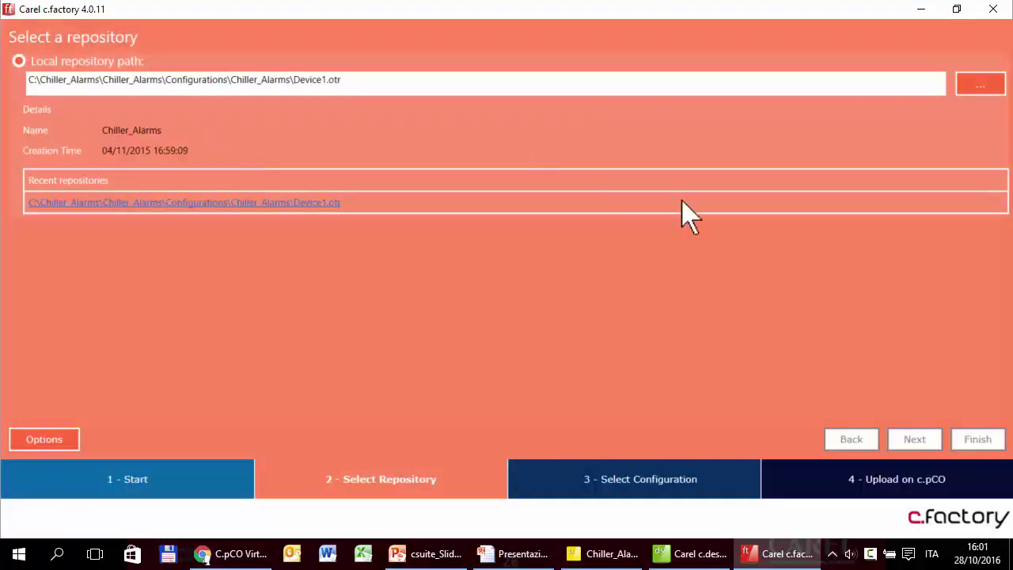
- Select the Chiller_4_comps configuration and proceed to the upload step
left_click(902, 440)
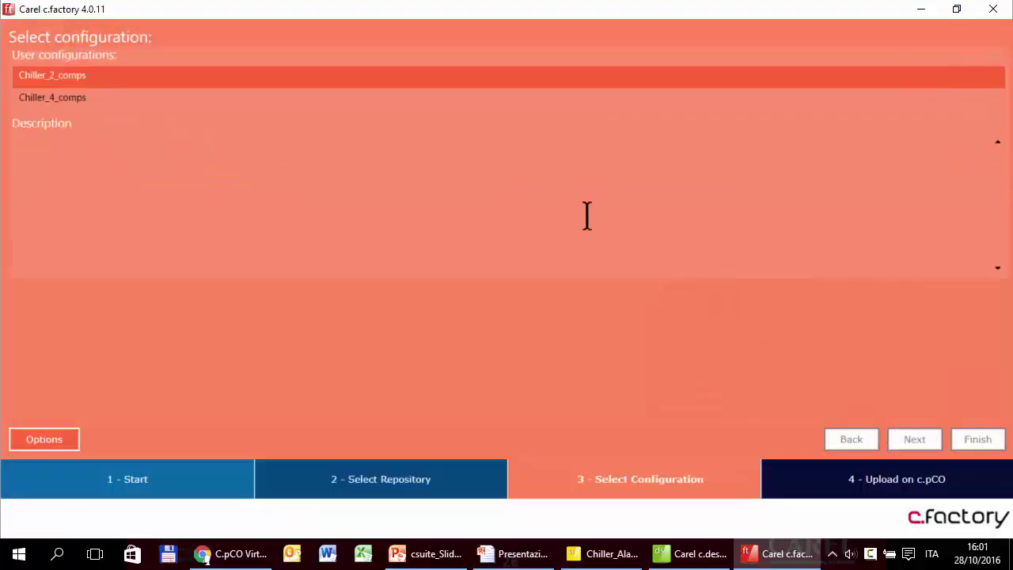
left_click(228, 98)
key("Up")
left_click(220, 98)
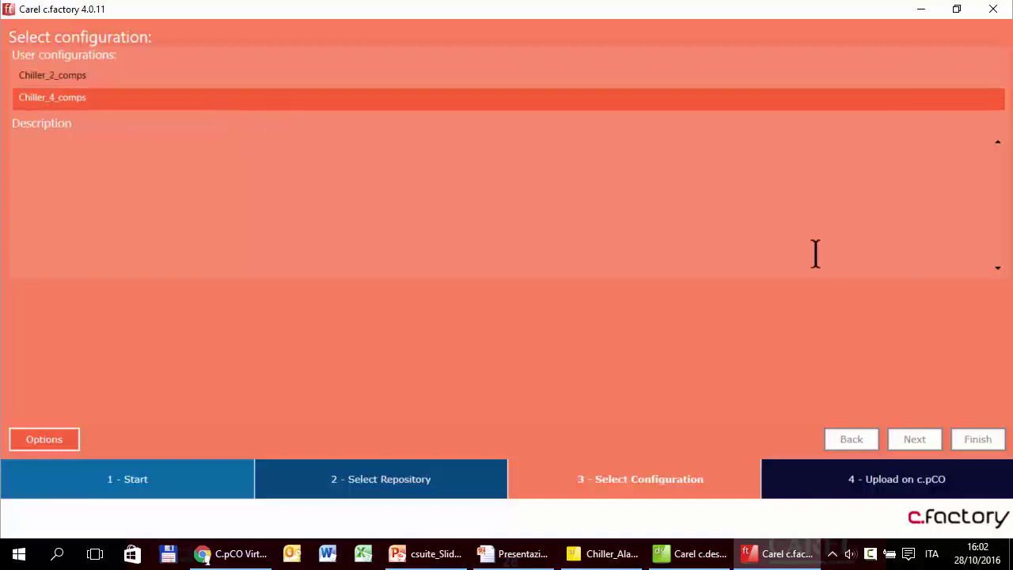
left_click(902, 445)
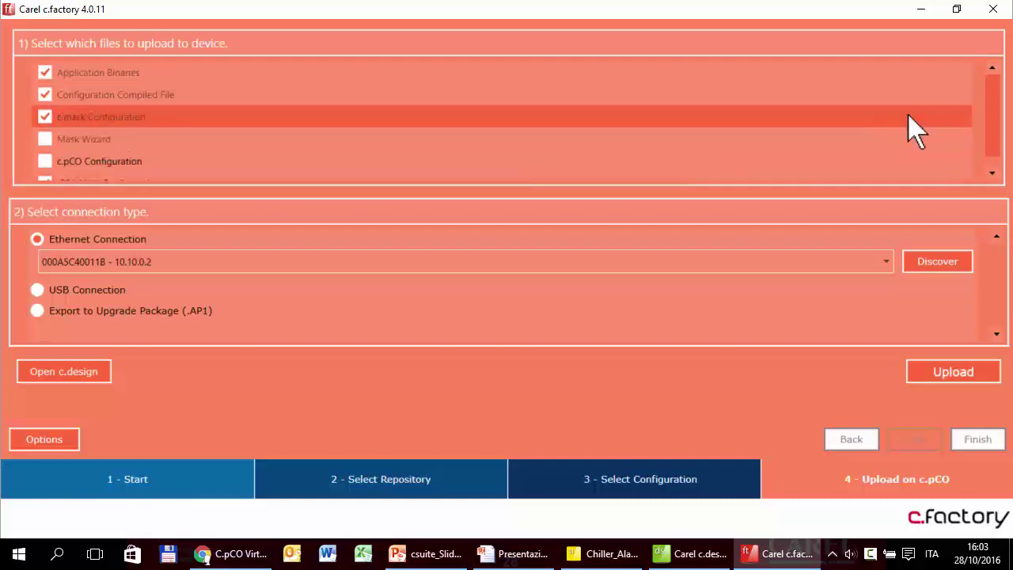
- Tick Configuration Compiled File and untick c.pCO Configuration in the upload file list
mouse_move(993, 126)
left_mouse_down()
mouse_move(988, 159)
mouse_move(988, 109)
left_mouse_up()
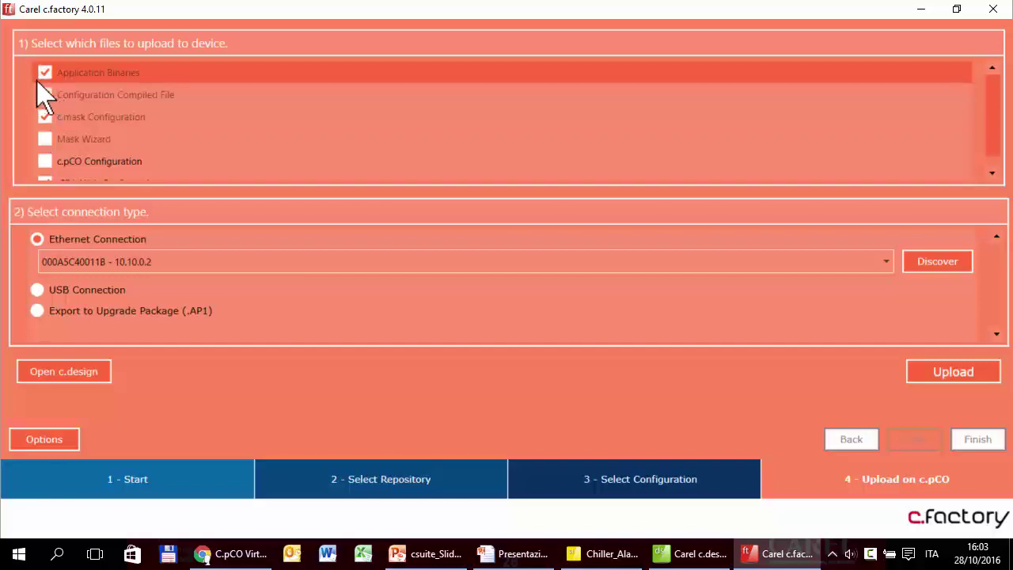
left_click(43, 93)
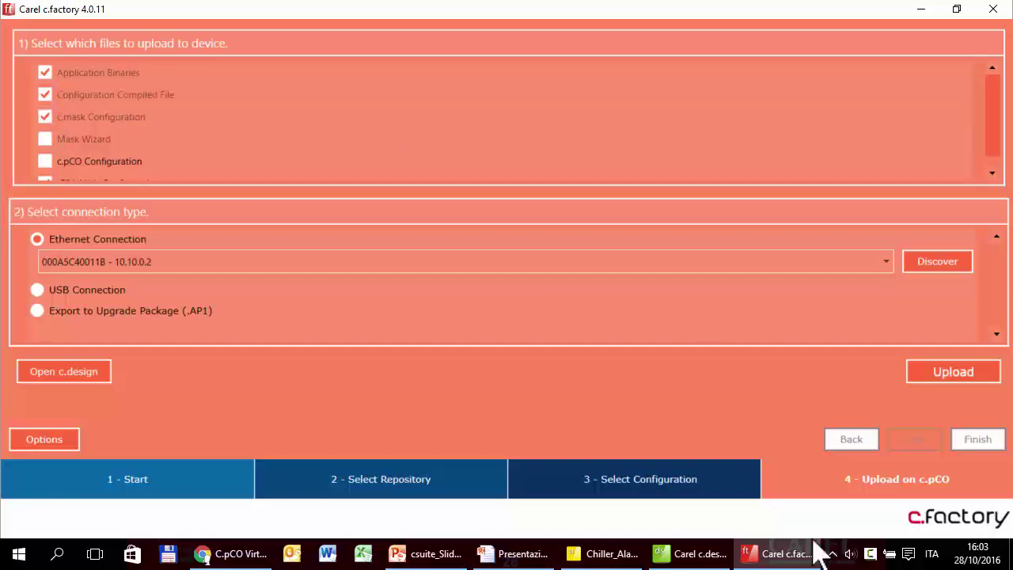
left_click(663, 556)
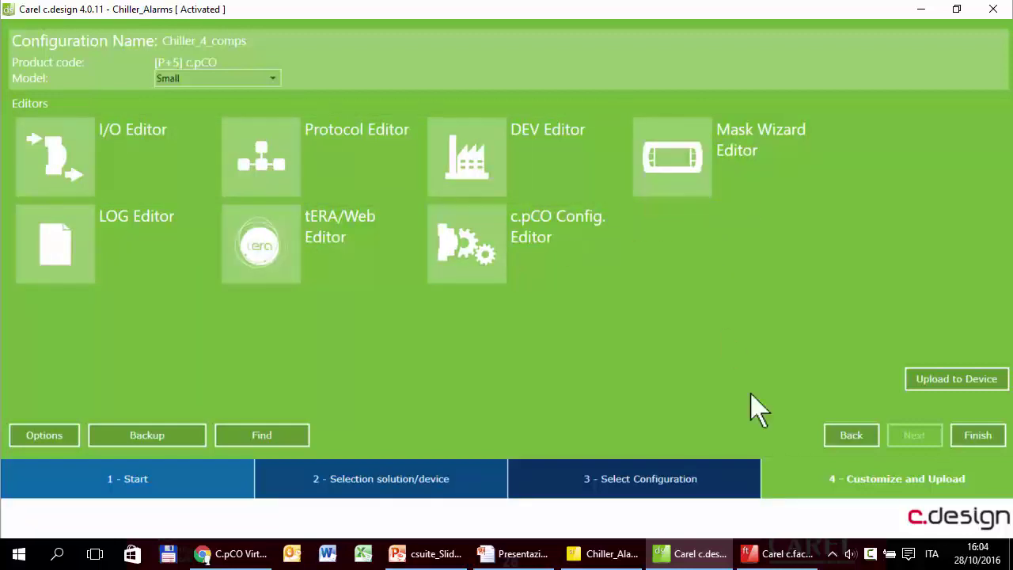
left_click(775, 553)
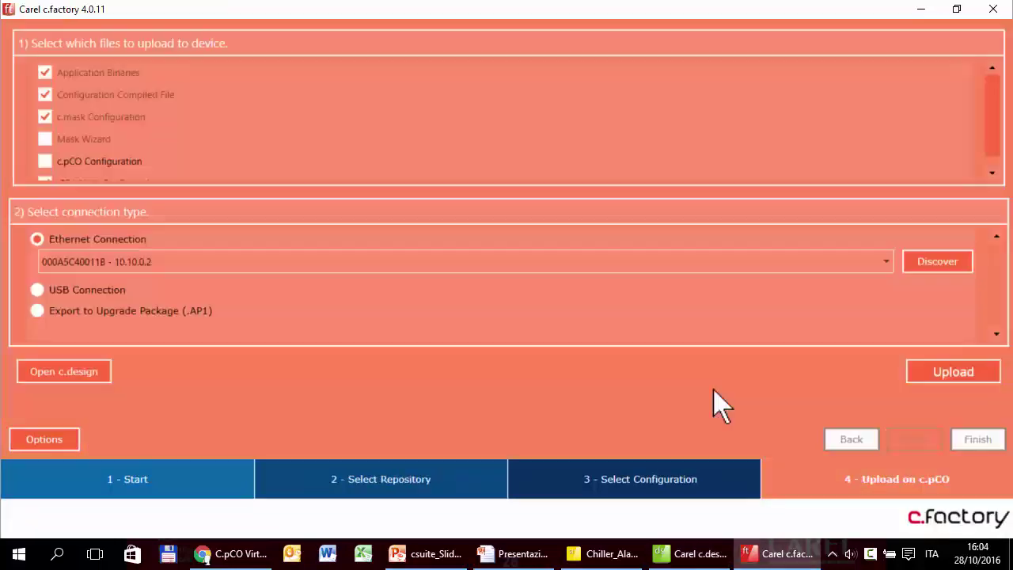
left_click(991, 172)
left_click(44, 147)
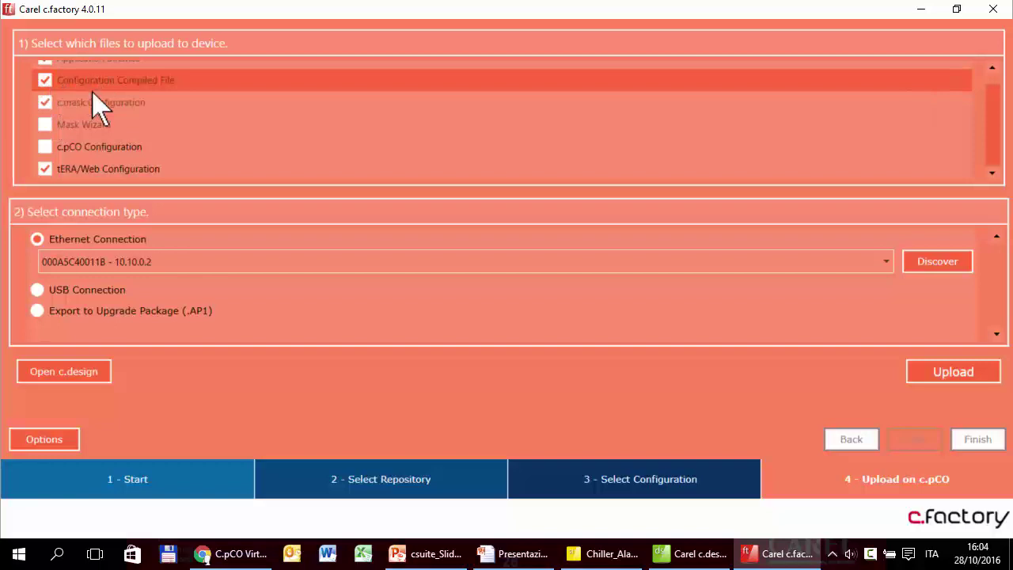
- Return to Ethernet, clear the device field, and discover controller 000A5C40011B - 10.10.0.2
left_click(37, 290)
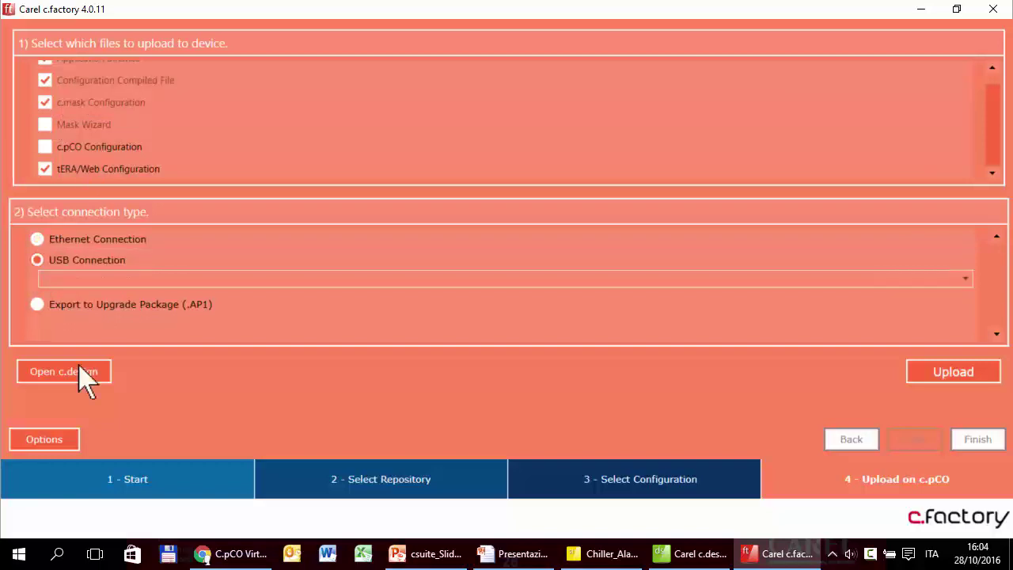
left_click(37, 239)
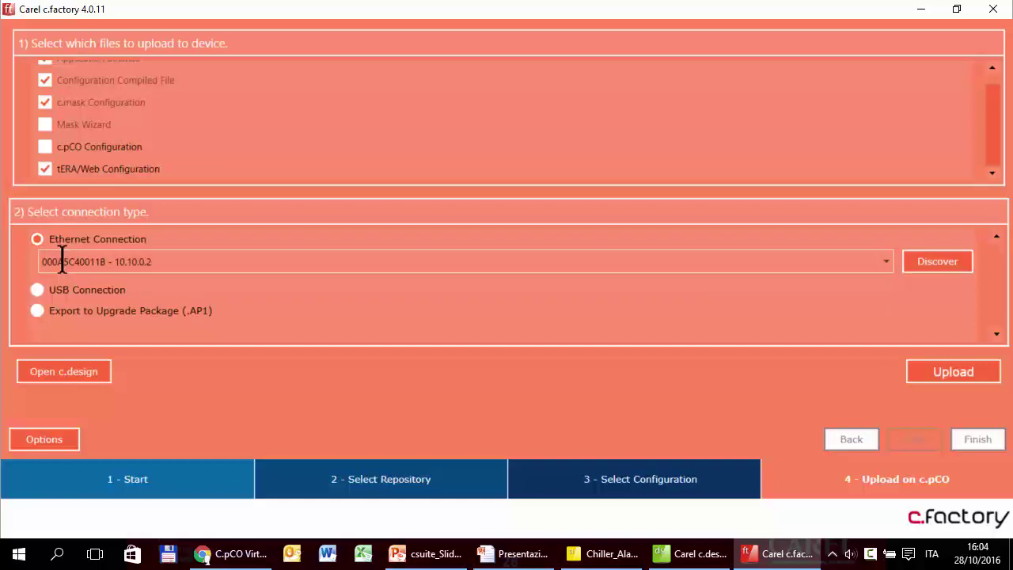
triple_click(62, 261)
key("BackSpace")
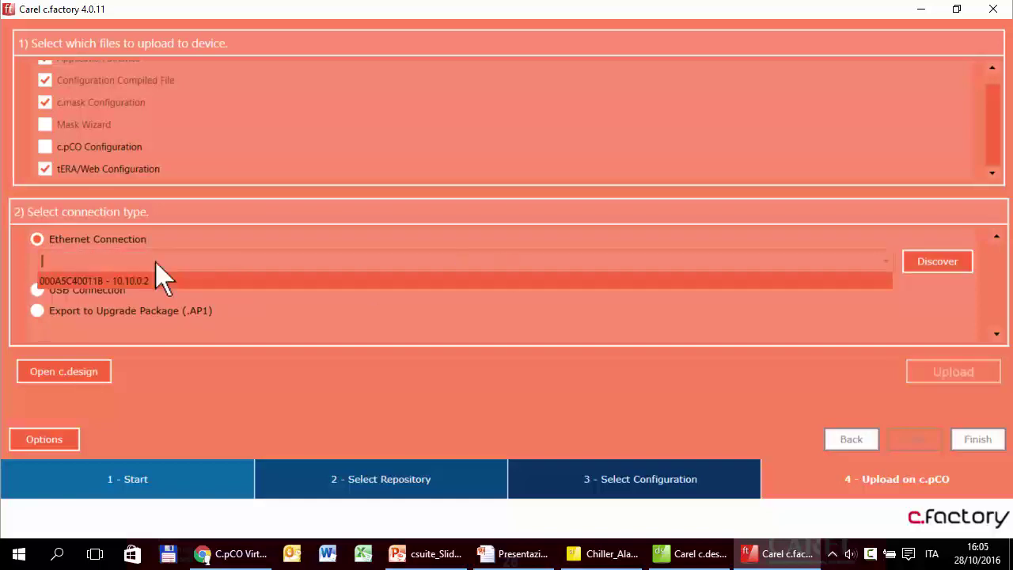
type("1")
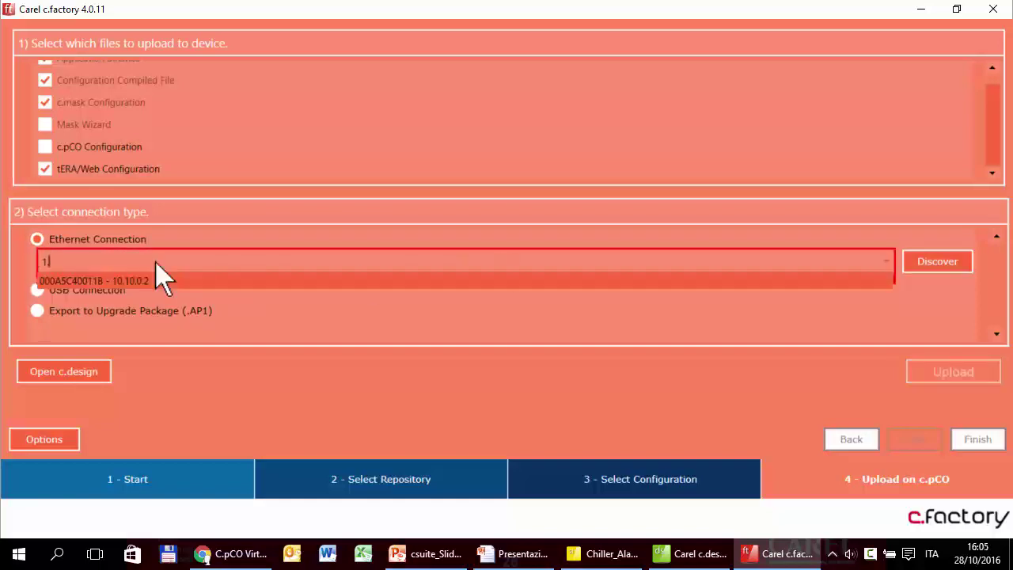
key("BackSpace")
left_click(597, 265)
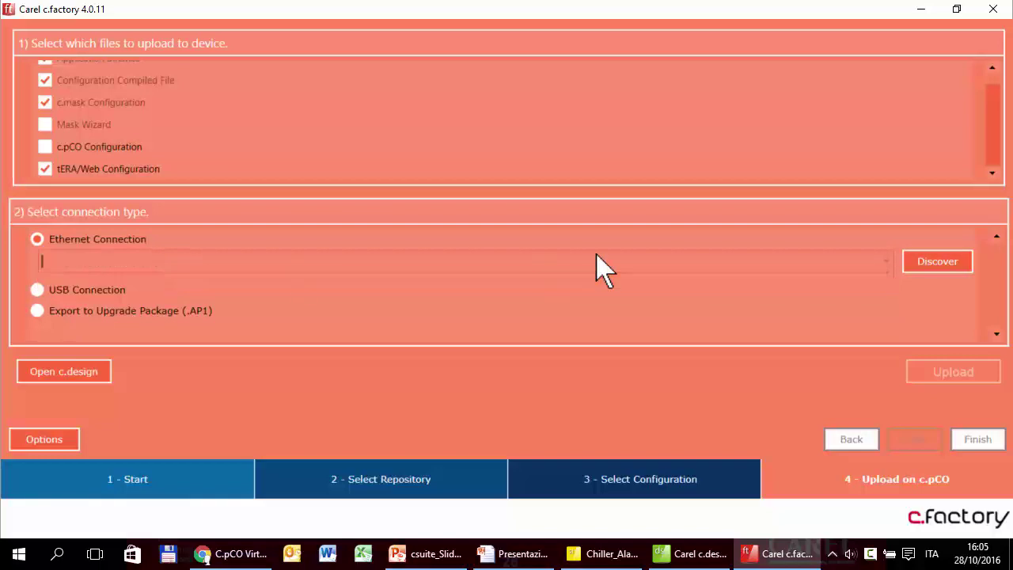
left_click(911, 267)
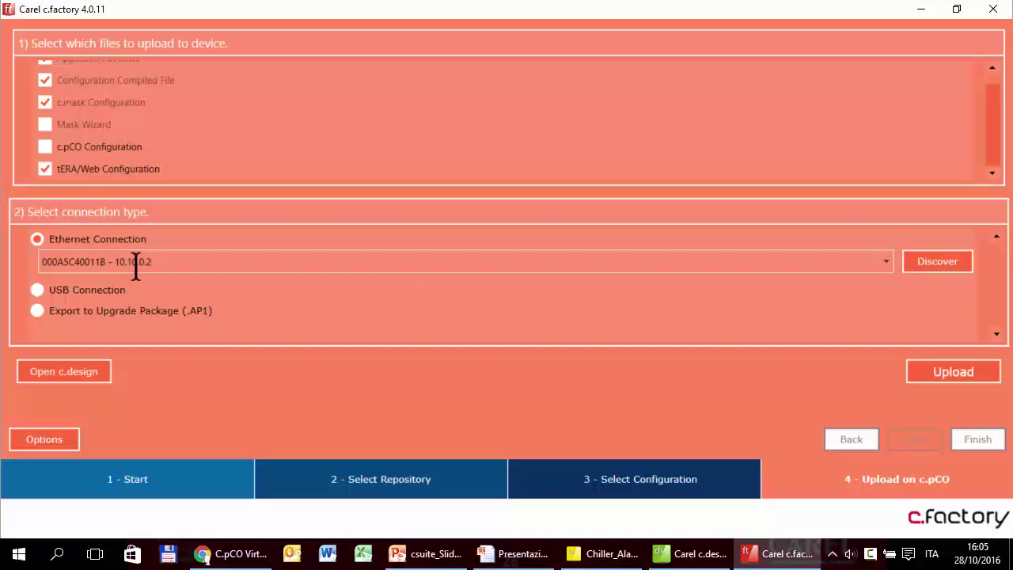
- Upload the configuration to the c.pCO over USB and dismiss the 'Upload completed' report
left_click(40, 291)
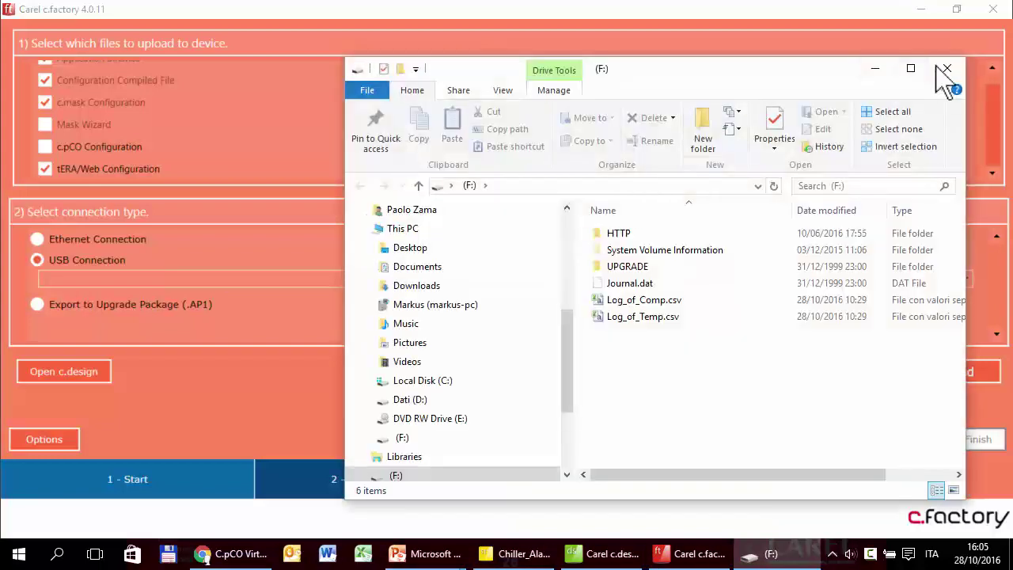
left_click(941, 69)
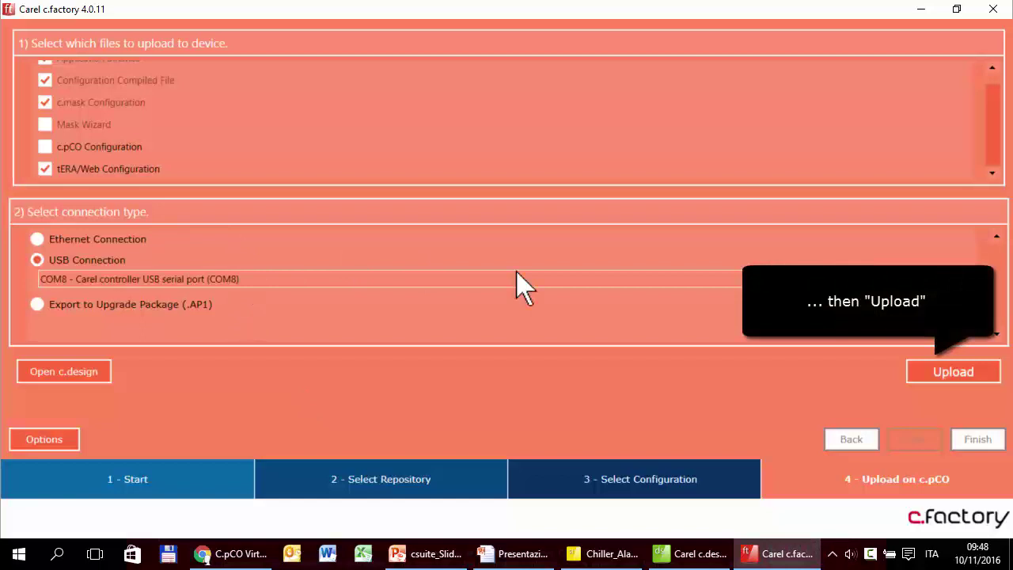
left_click(910, 381)
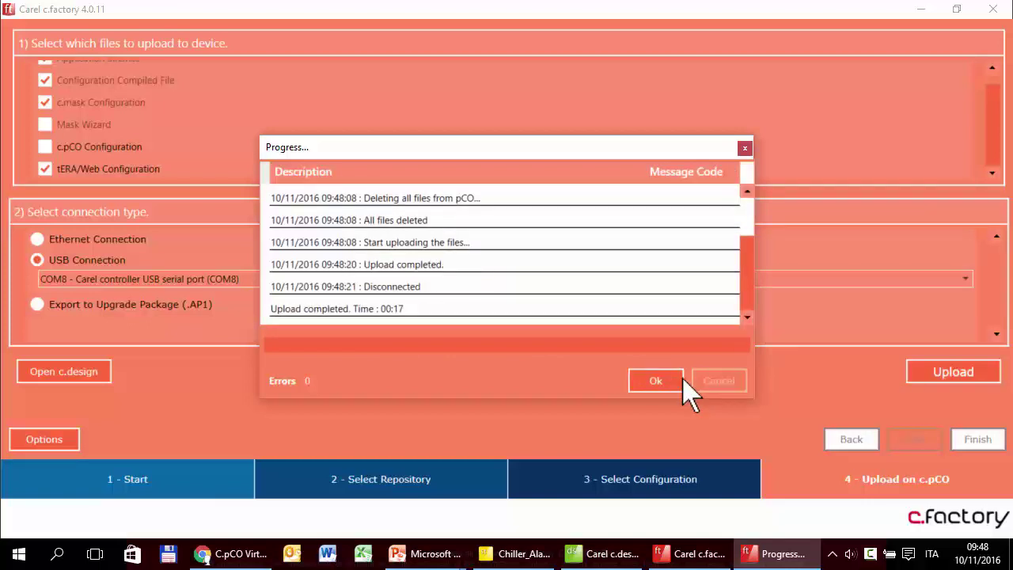
left_click(656, 381)
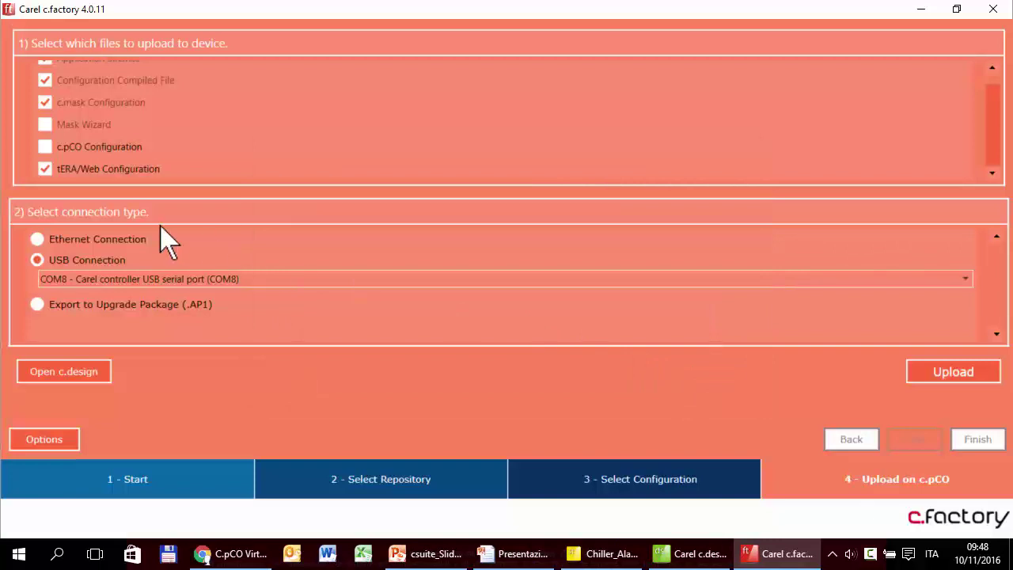
- Choose the option to export an .AP1 upgrade package instead
left_click(38, 305)
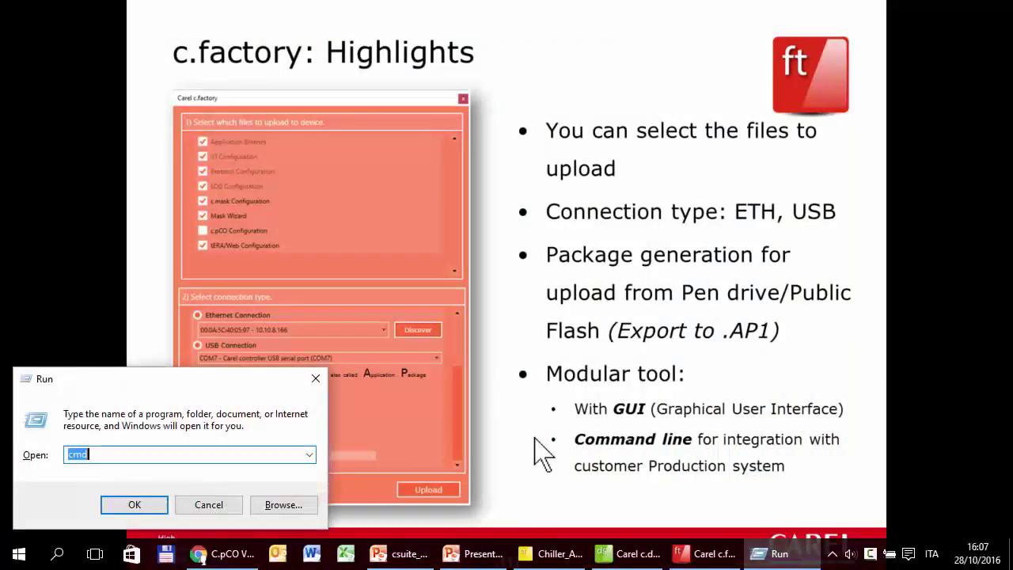
- Launch the command prompt and partly type the c.factory command ('factory')
left_click(143, 504)
type("c.")
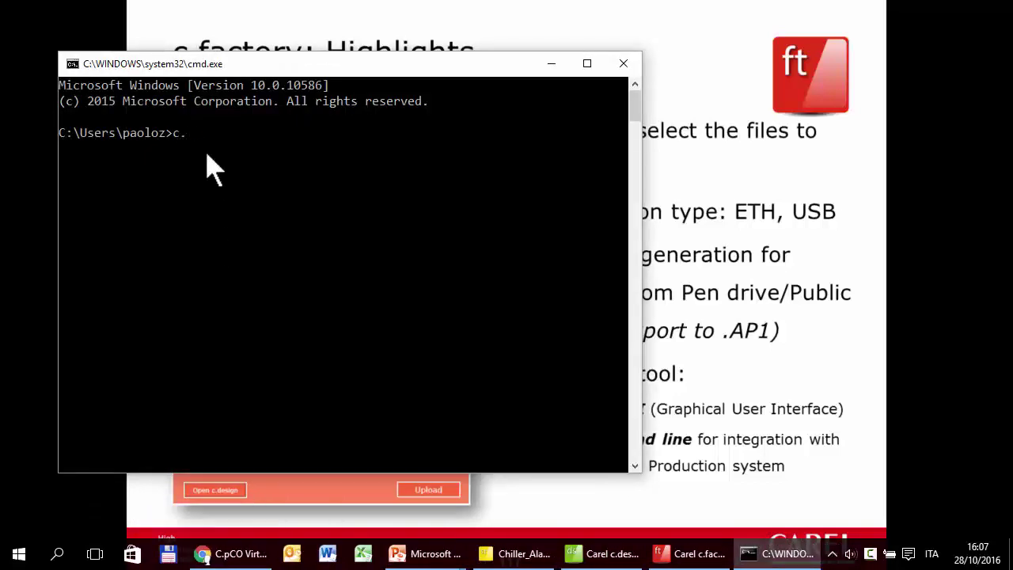
type("factory")
- Open the c.factory online help with F1 and scroll through the arguments table
left_click(564, 550)
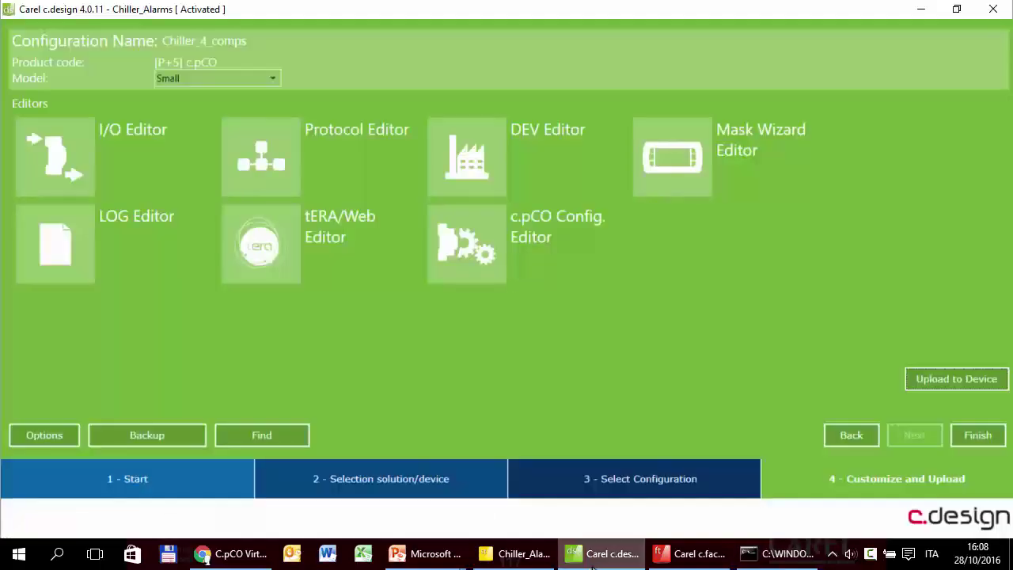
left_click(686, 553)
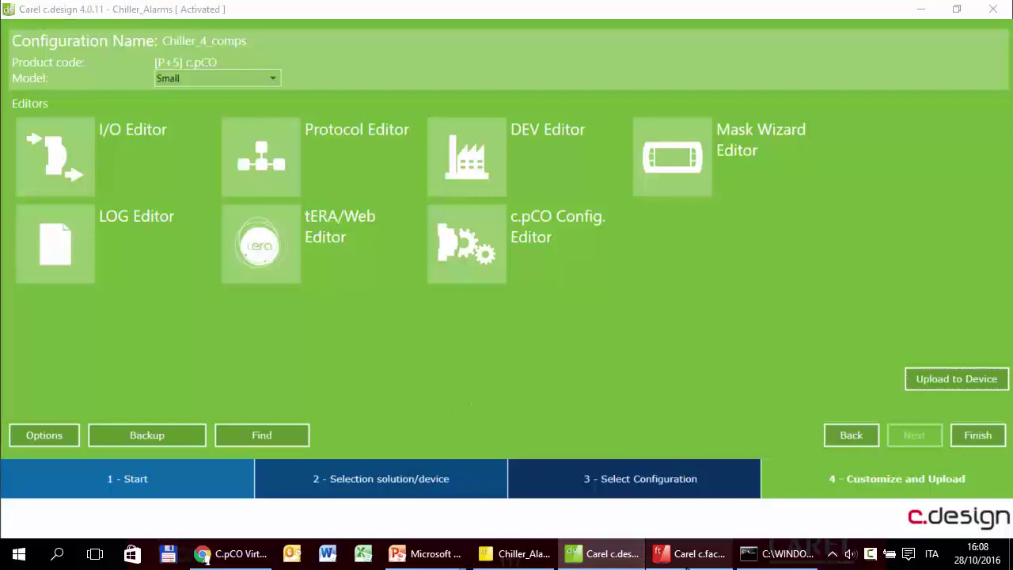
key("F1")
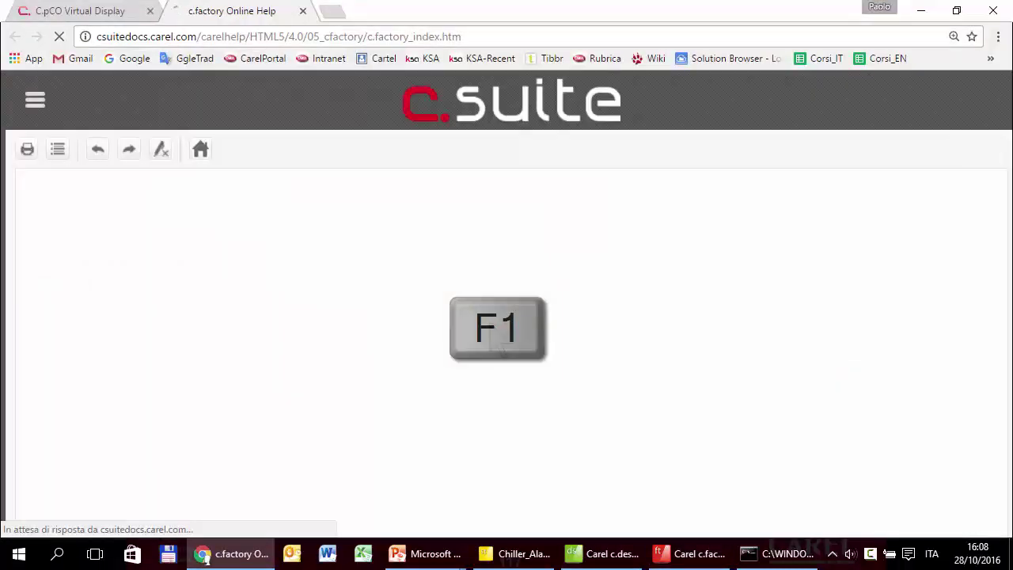
scroll(264, 287, "down", 2)
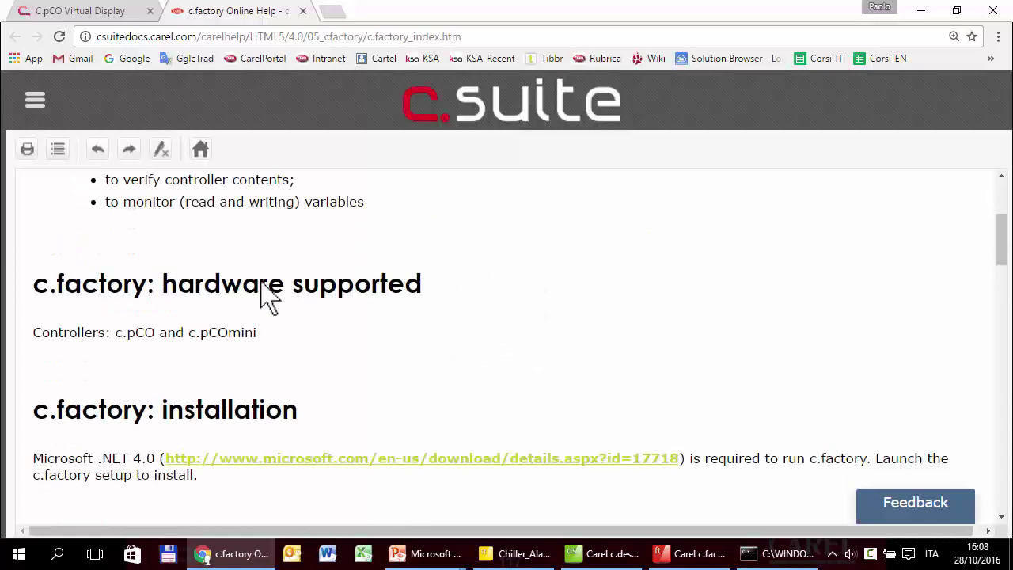
scroll(261, 289, "down", 2)
scroll(261, 285, "down", 1)
scroll(261, 283, "down", 1)
scroll(263, 294, "down", 2)
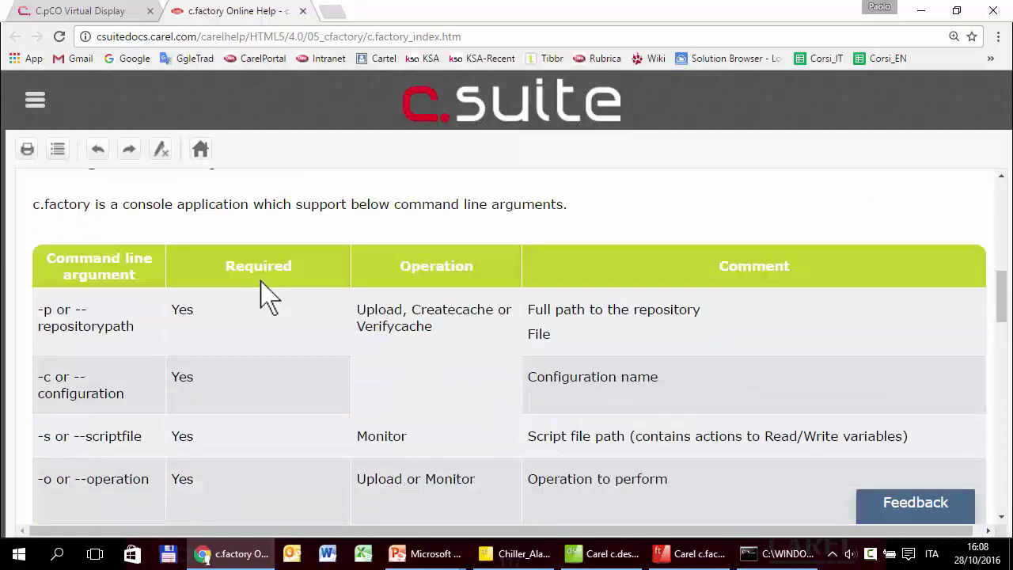
scroll(261, 293, "down", 2)
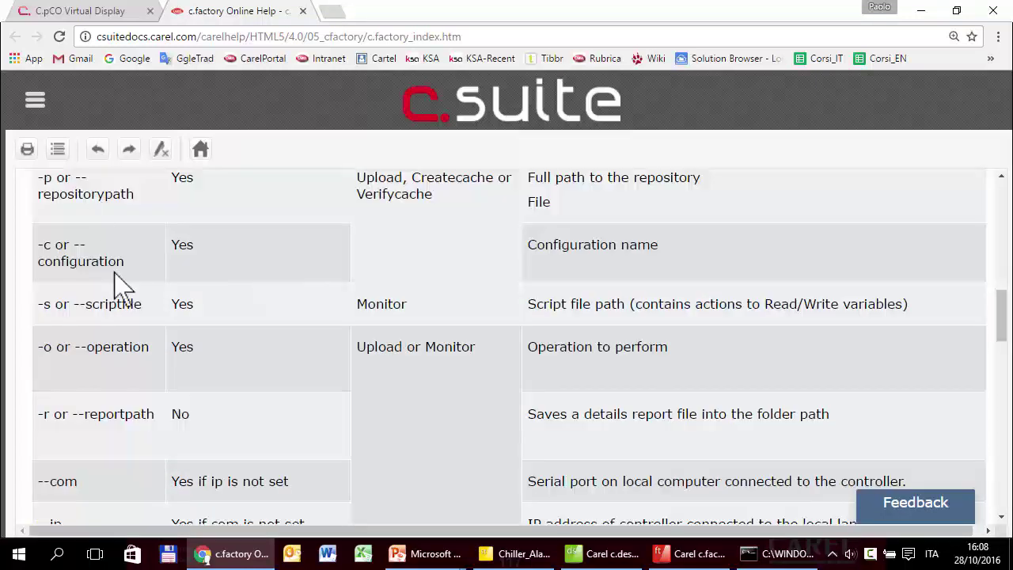
scroll(104, 345, "down", 2)
scroll(107, 356, "down", 1)
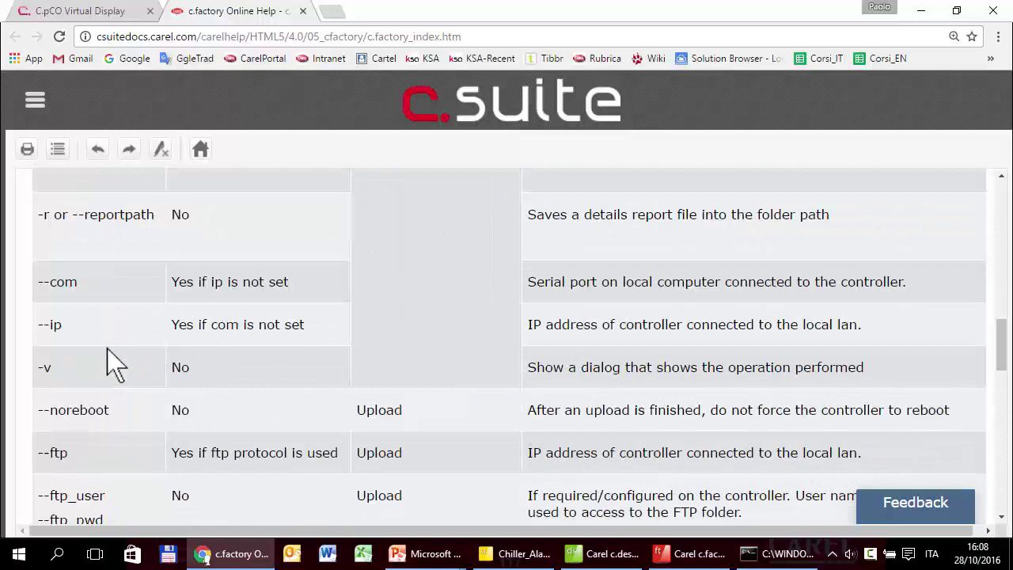
scroll(106, 352, "down", 2)
scroll(106, 348, "down", 2)
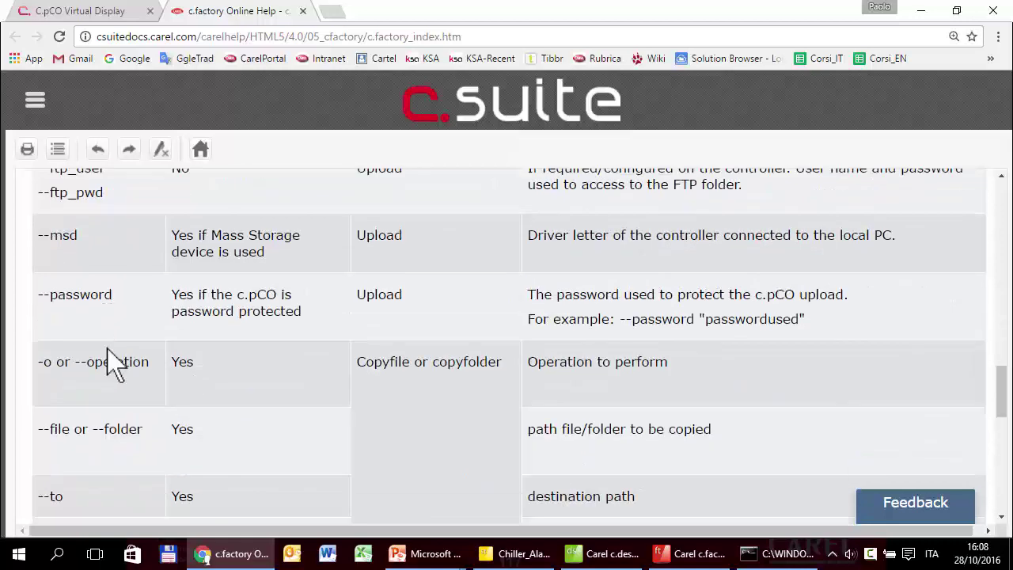
- Navigate the help contents to Connection Methods, then to the Upload command page
left_click(35, 100)
left_click(60, 190)
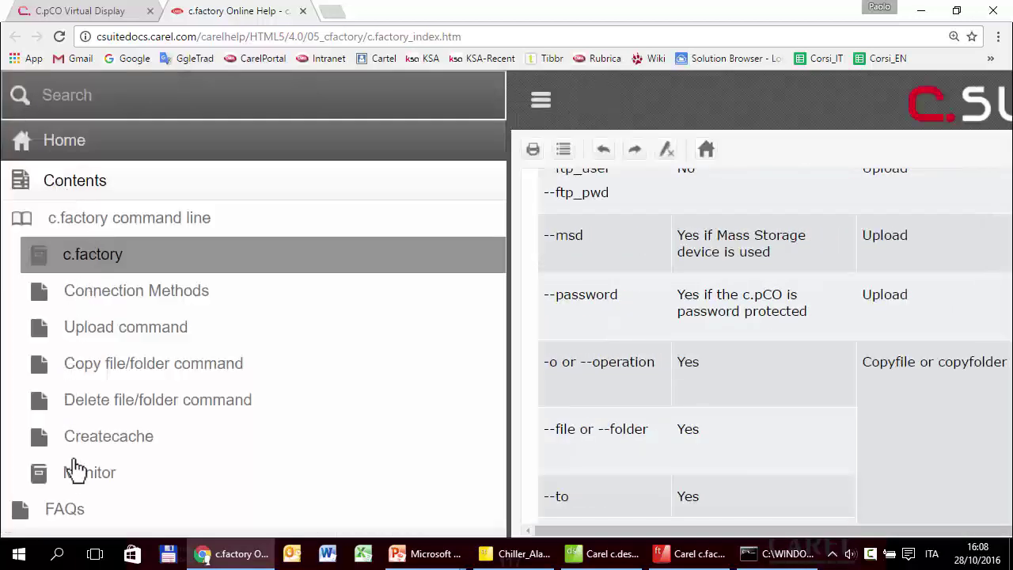
left_click(134, 299)
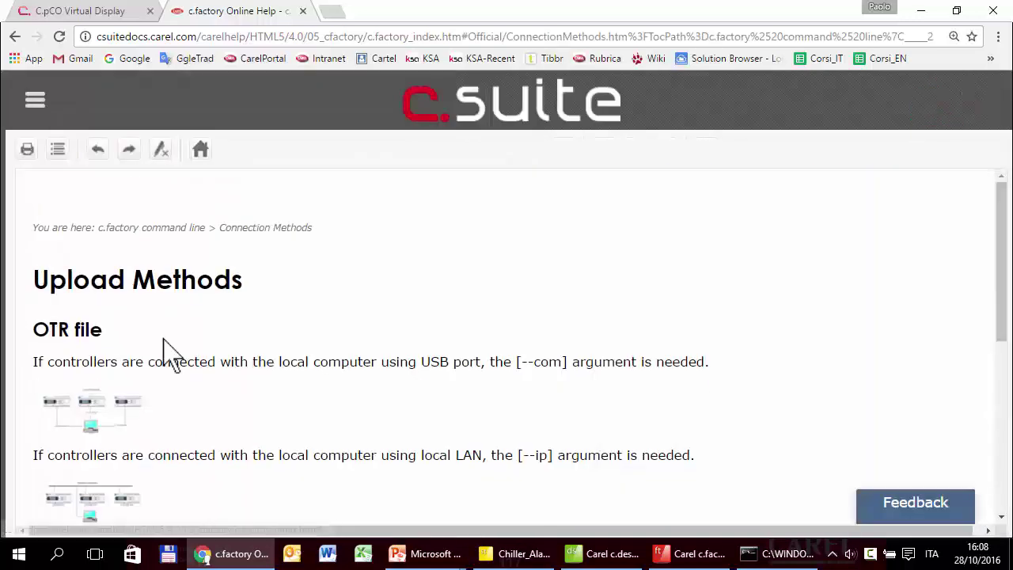
scroll(233, 303, "down", 5)
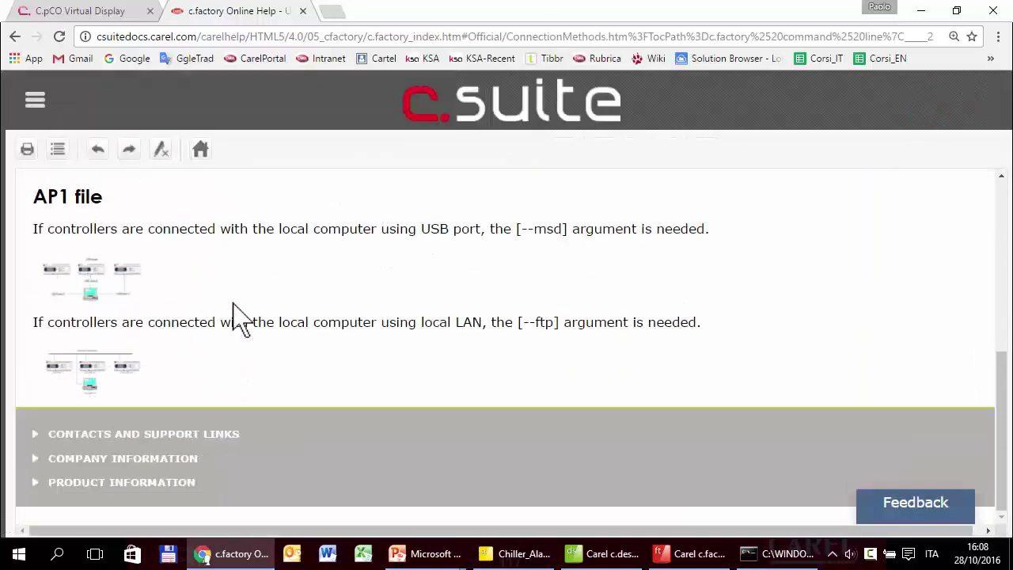
left_click(33, 101)
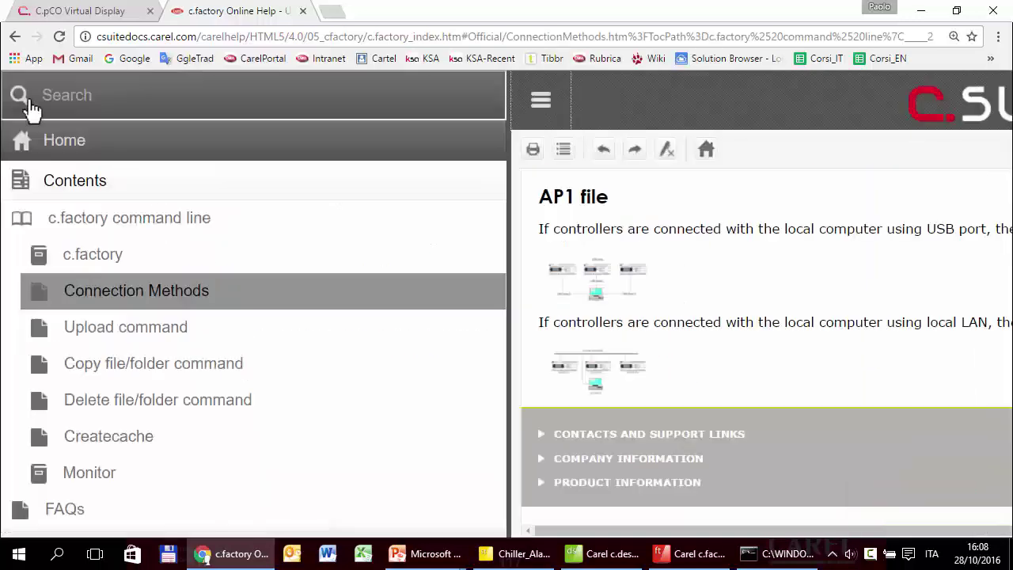
left_click(102, 326)
scroll(206, 352, "down", 3)
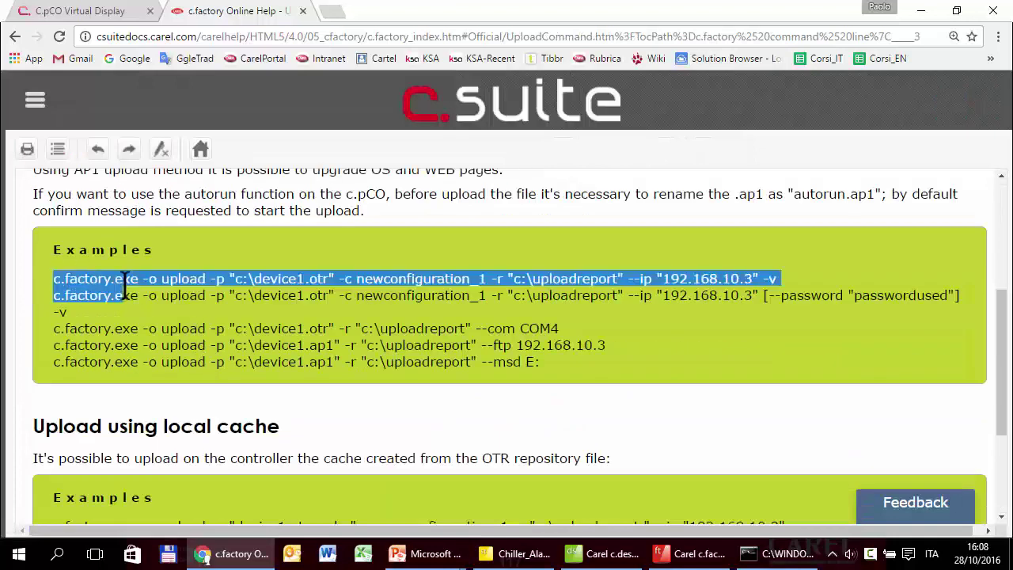
- Select the entire first c.factory.exe upload example command line under Examples
left_click_drag(53, 278, 156, 277)
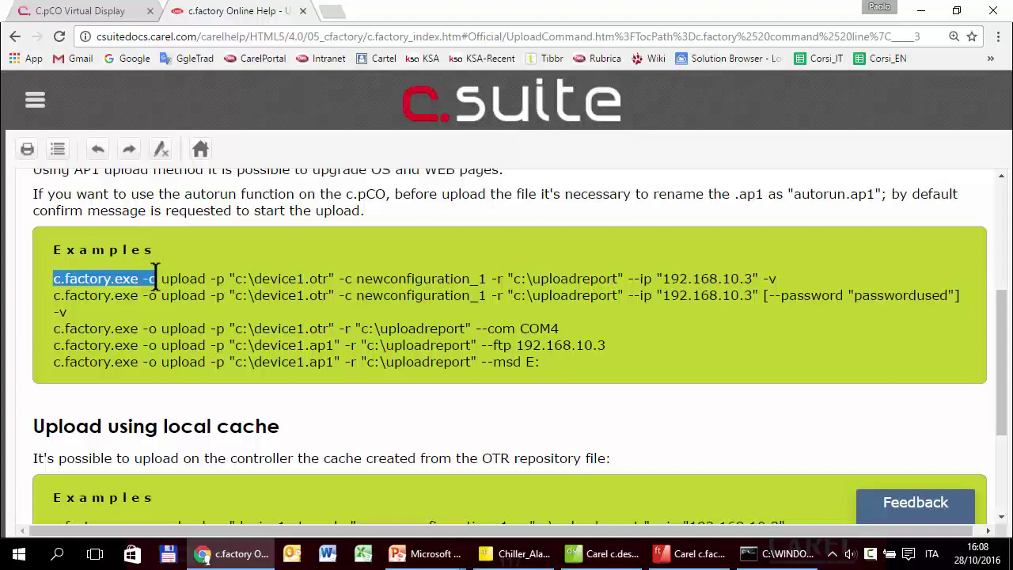
left_click_drag(156, 277, 208, 281)
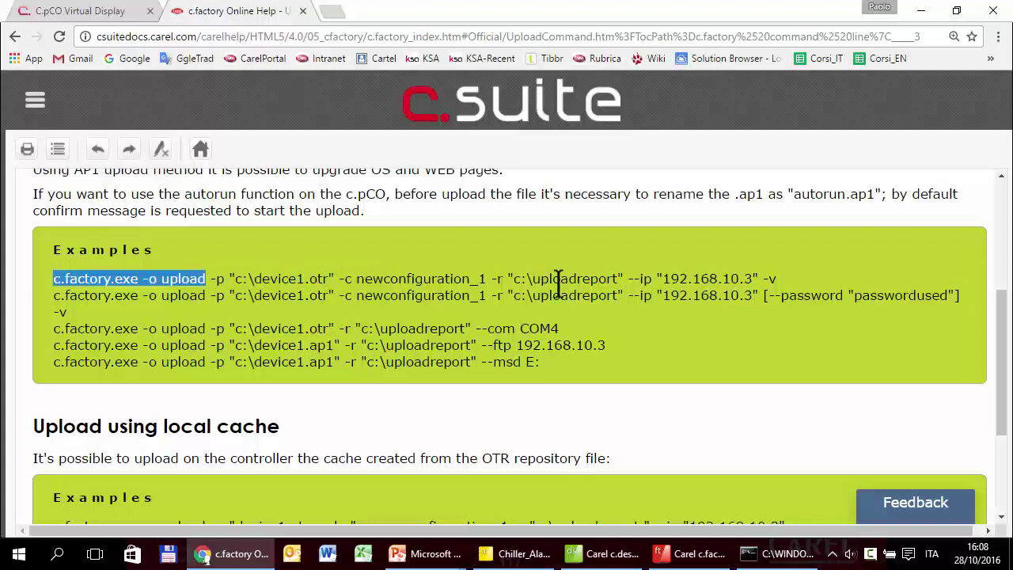
left_click(784, 278)
left_click_drag(782, 278, 52, 280)
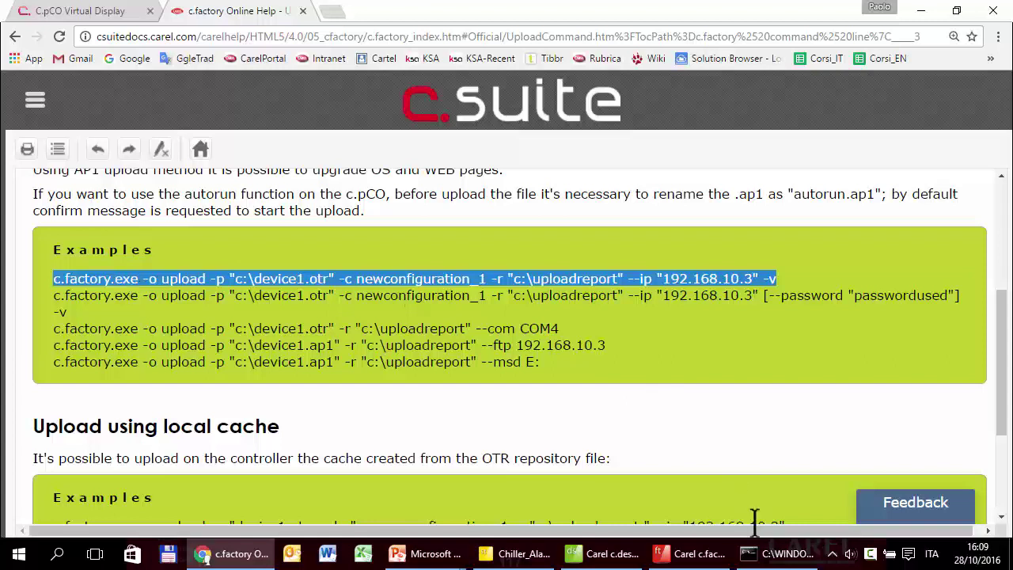
mouse_move(779, 554)
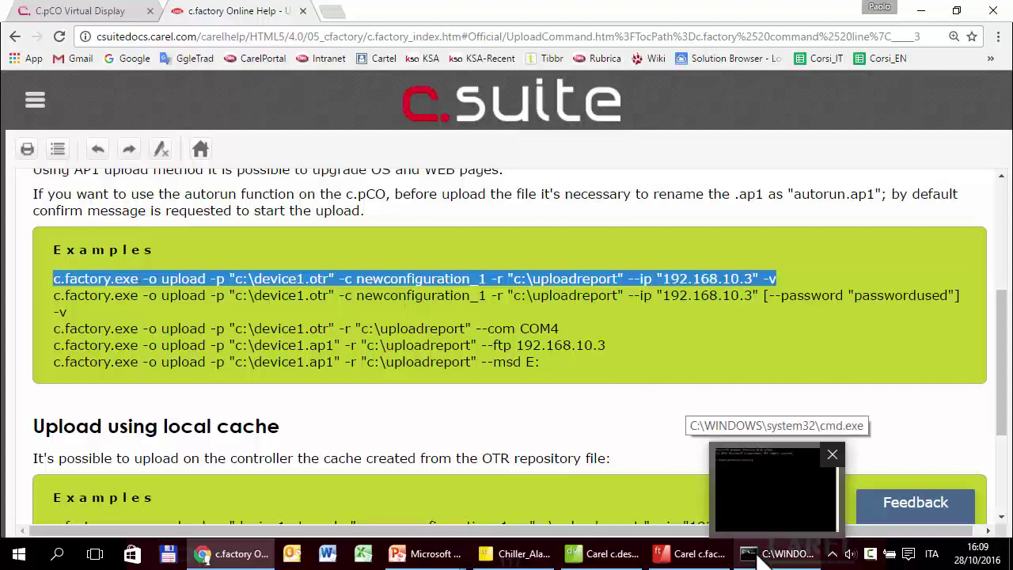
- Replace the partial text with the pasted Chiller_4_comps upload command for 10.10.0.2, console moved upper right
left_click(761, 555)
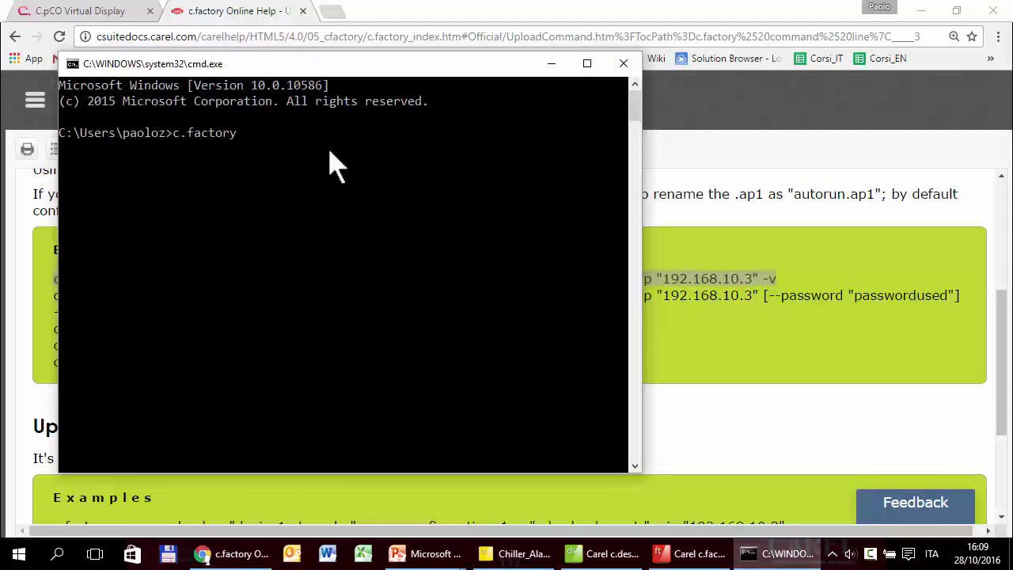
key("BackSpace")
key("BackSpace")
key("BackSpace")
key("BackSpace")
key("BackSpace")
key("BackSpace")
left_click(73, 64)
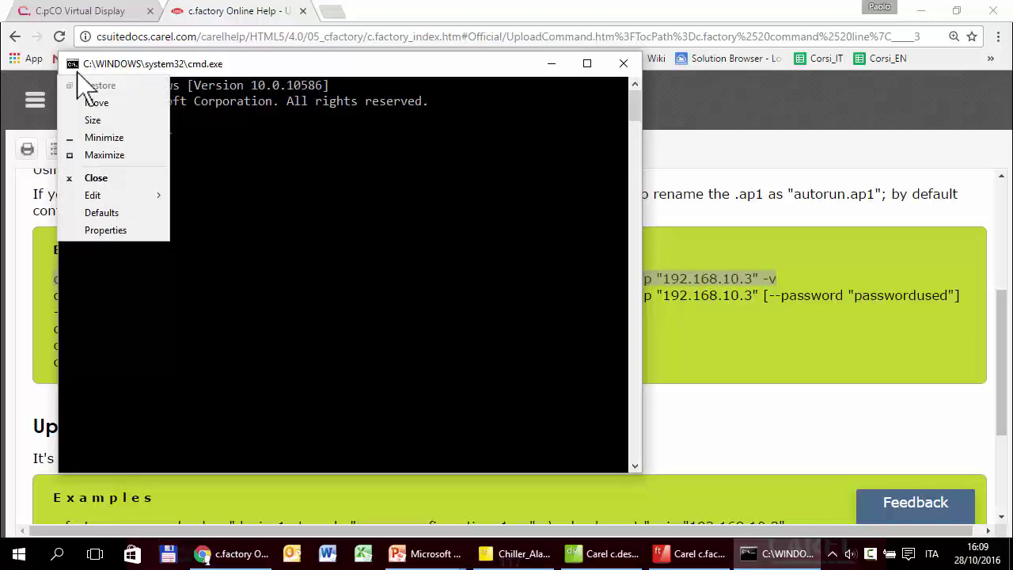
mouse_move(92, 195)
left_click(204, 229)
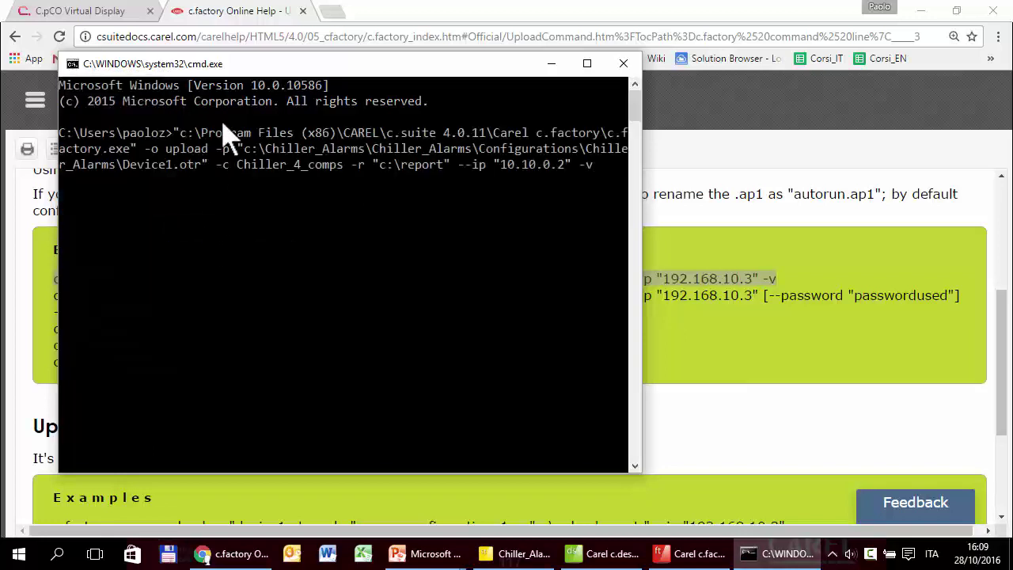
left_click_drag(265, 70, 283, 339)
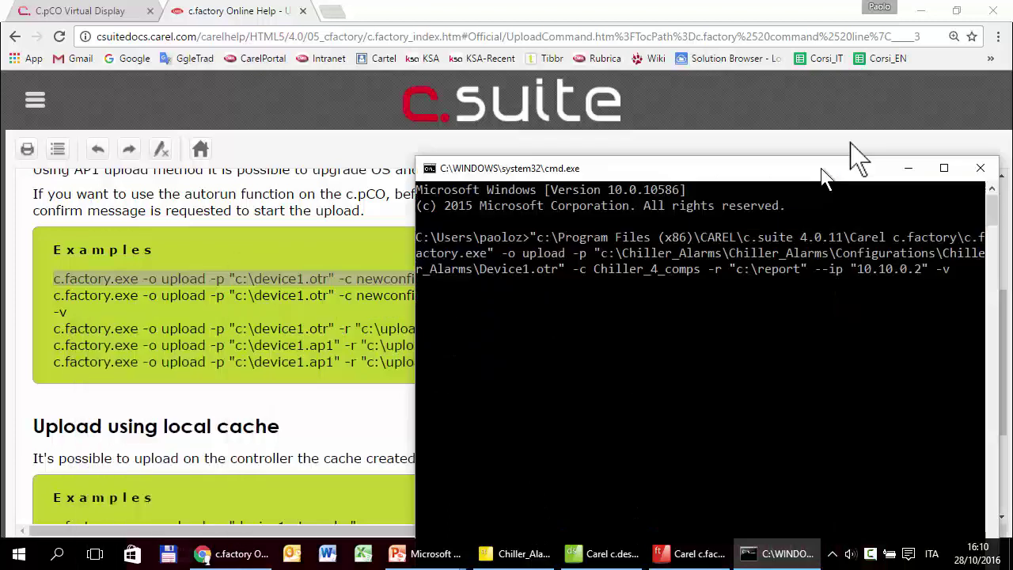
left_click_drag(487, 334, 789, 79)
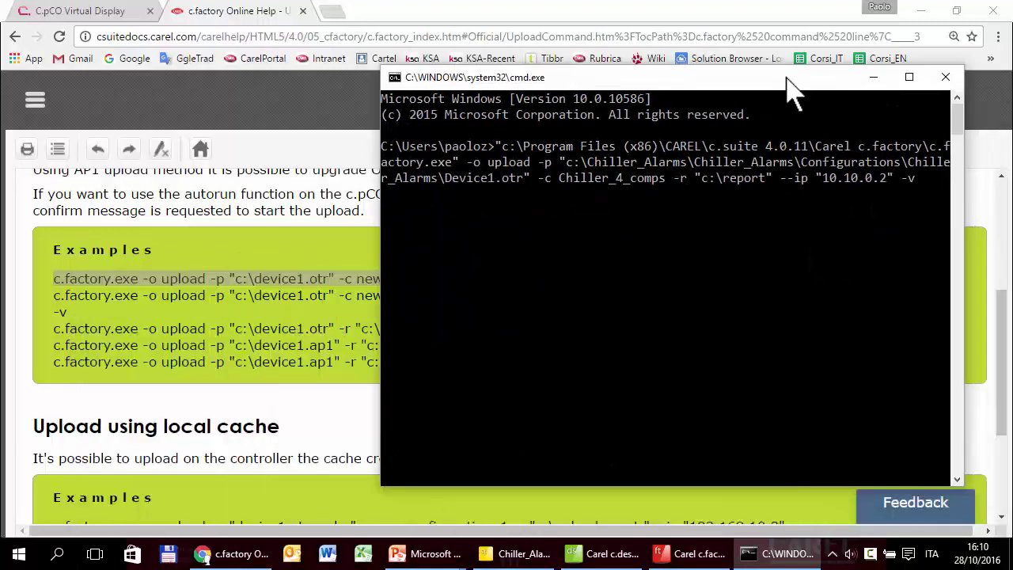
- Run the upload, check the CAREL splash on the C.pCO Virtual Display, then close the log
key("Return")
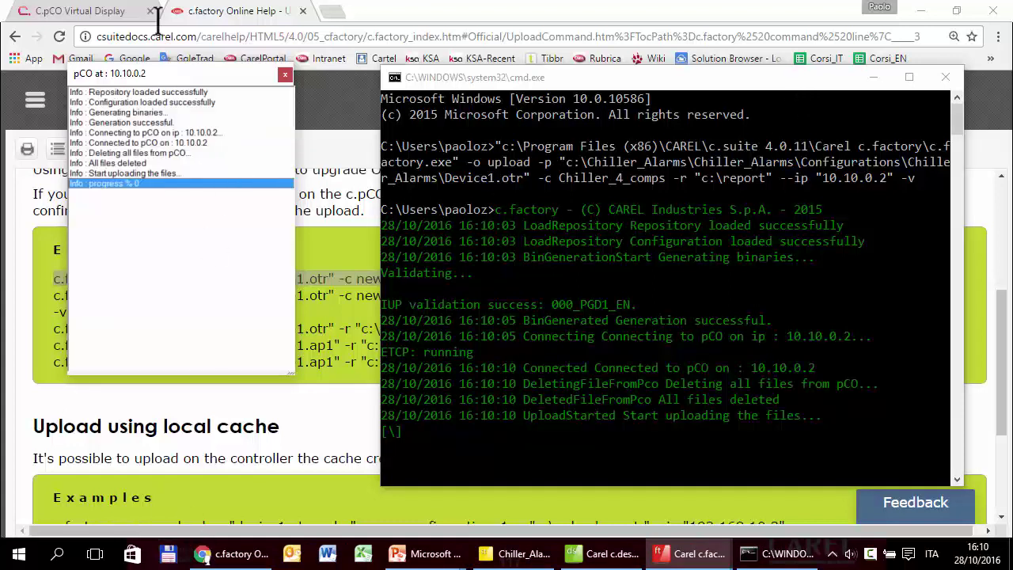
left_click(102, 13)
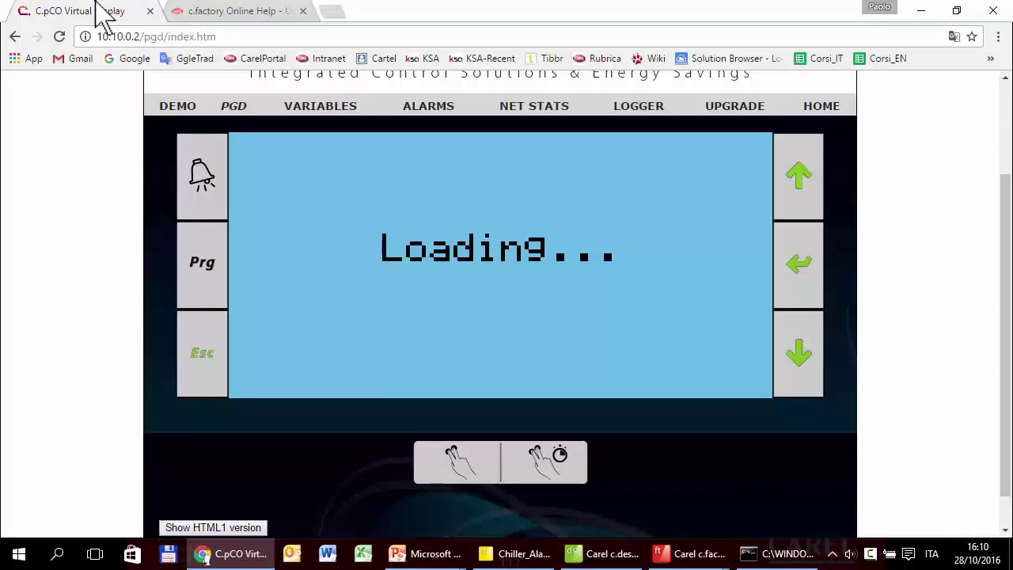
key("alt+Tab")
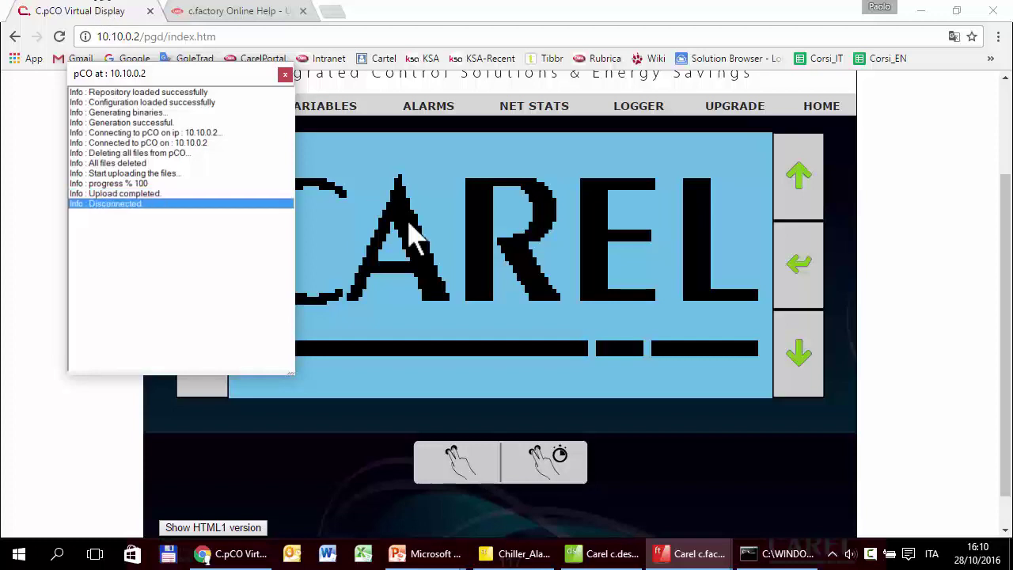
left_click(285, 73)
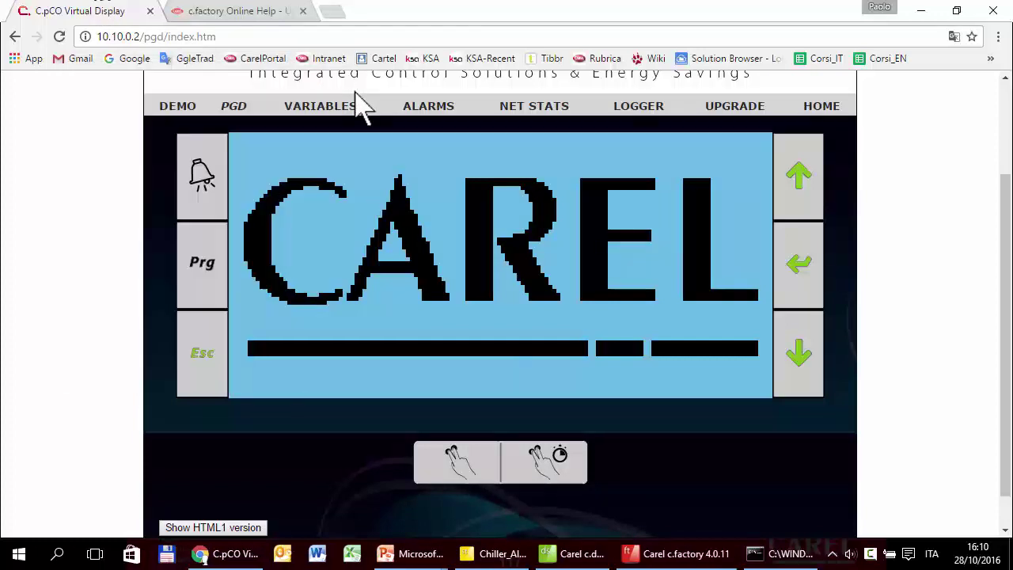